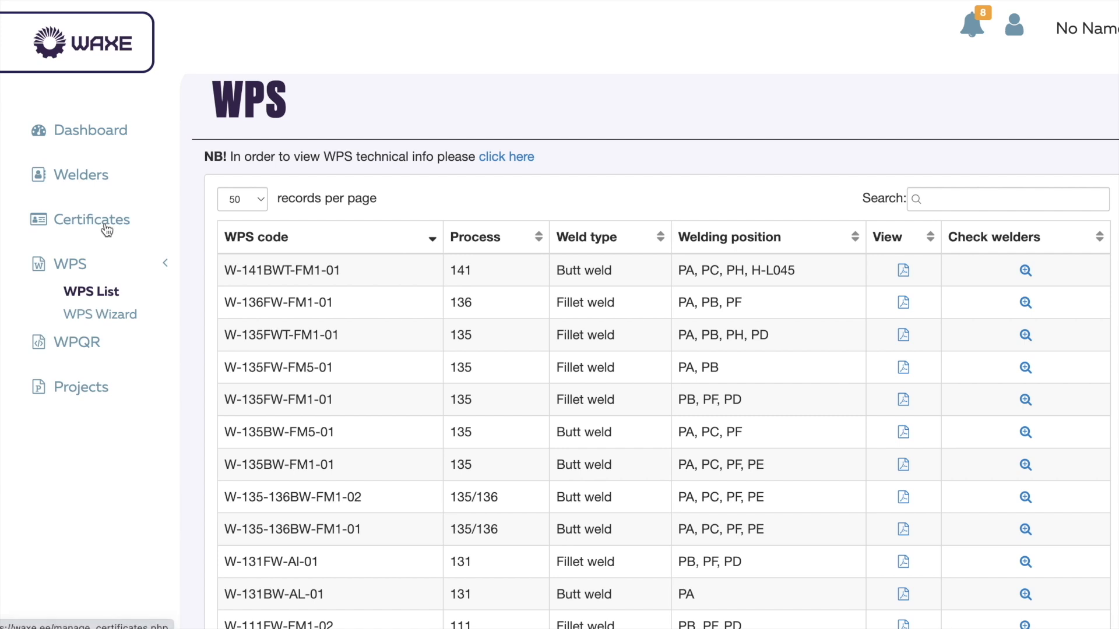
Look through the welder certificates list.
scroll(482, 499, "down", 2)
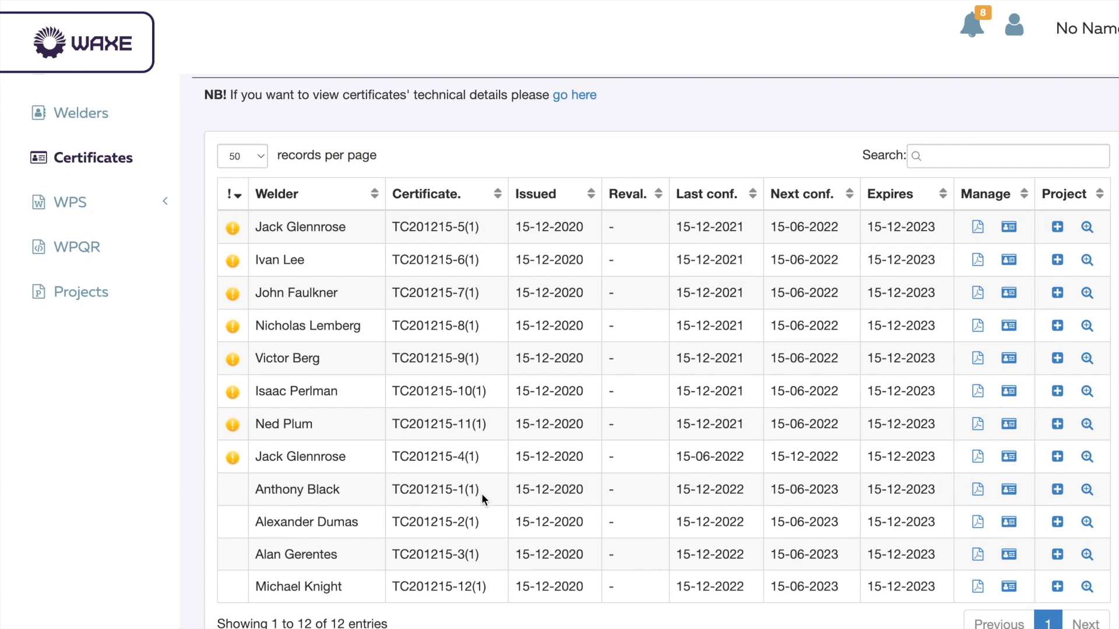
scroll(482, 500, "up", 1)
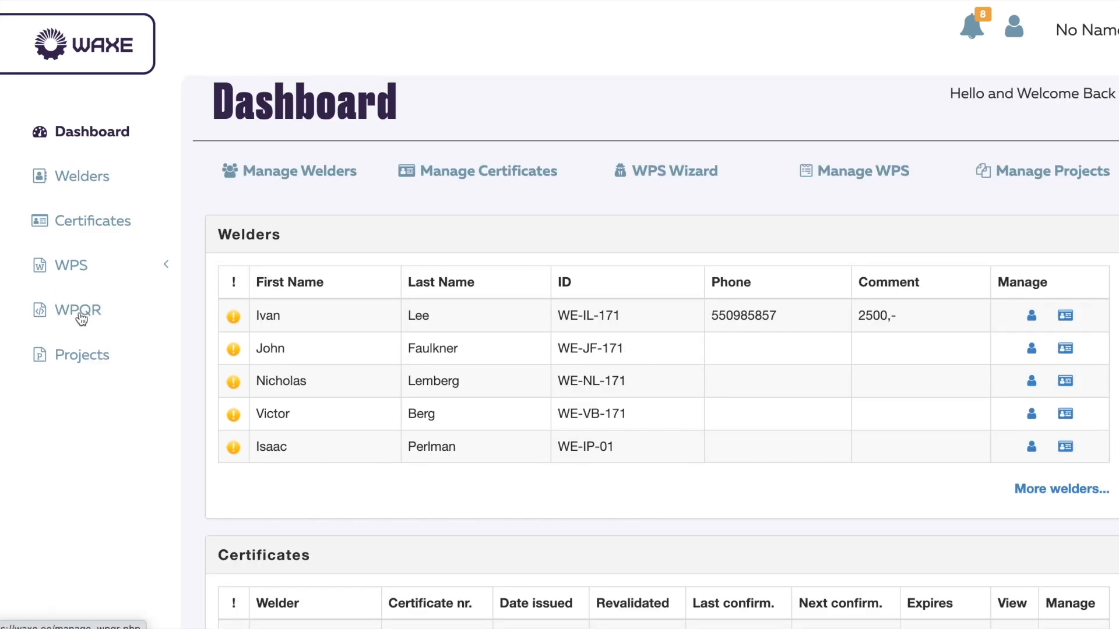
From the WPQR list, view the W10 PDF and the PDF of the WPS linked to W08.
left_click(80, 315)
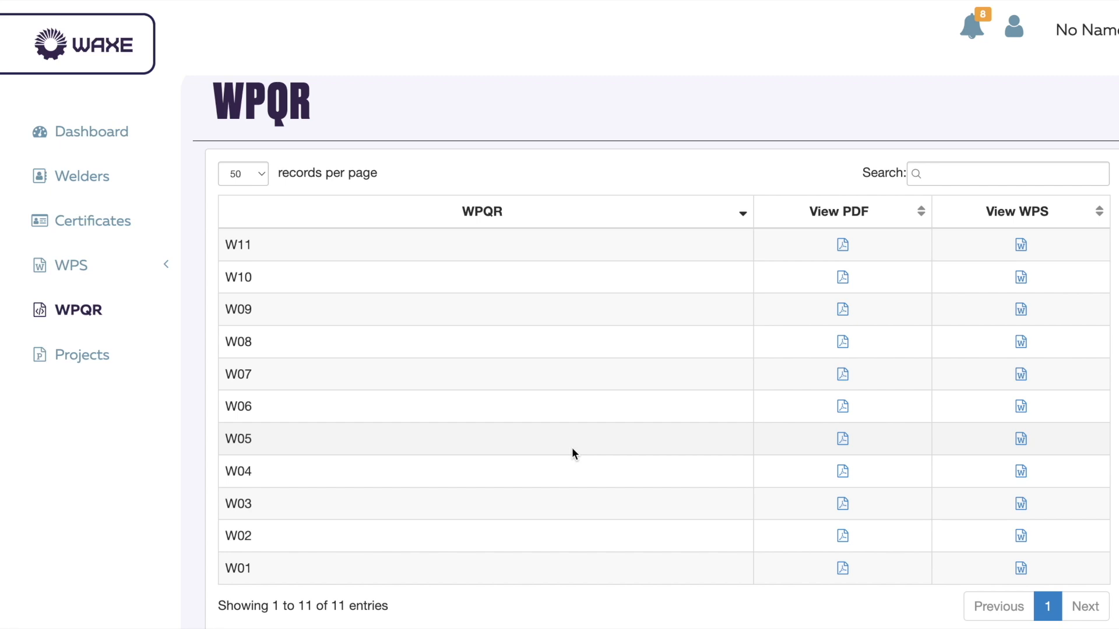
left_click(843, 277)
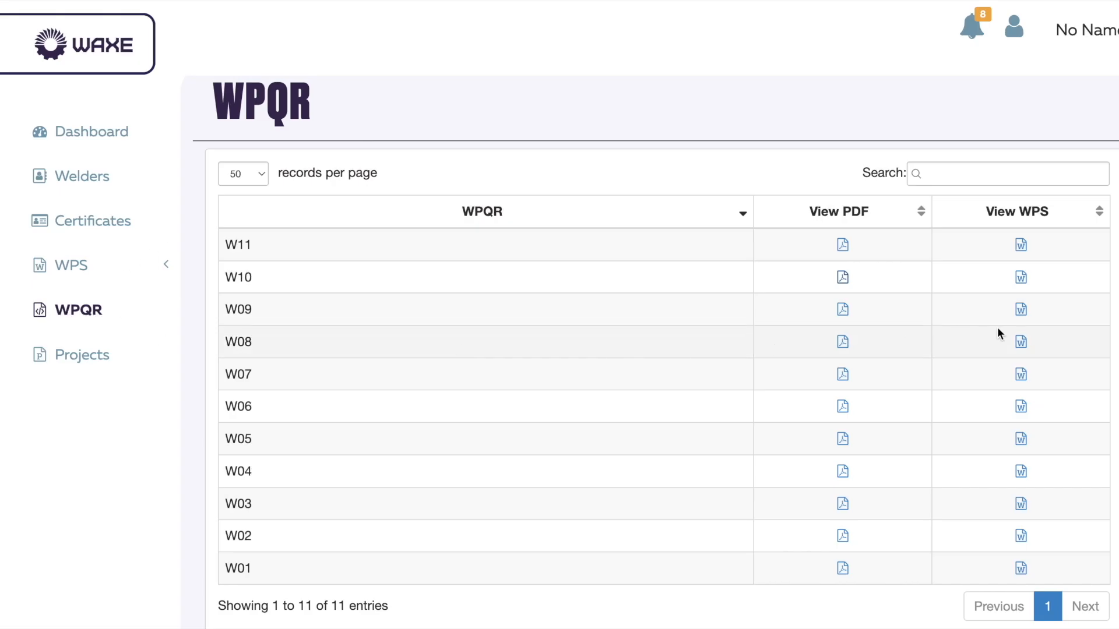
left_click(1019, 342)
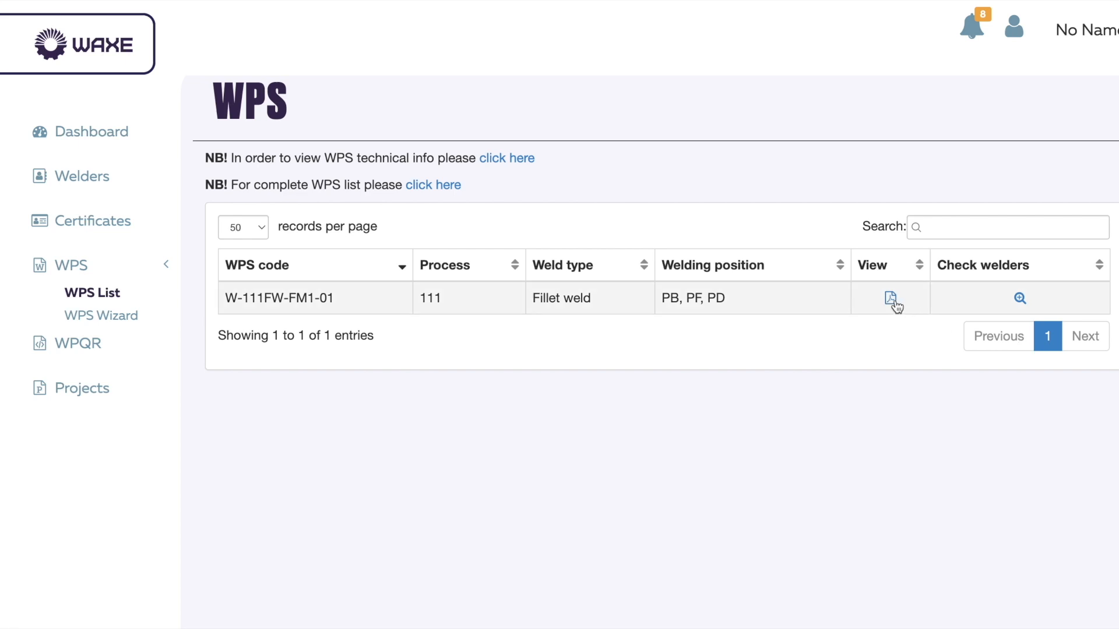
left_click(895, 302)
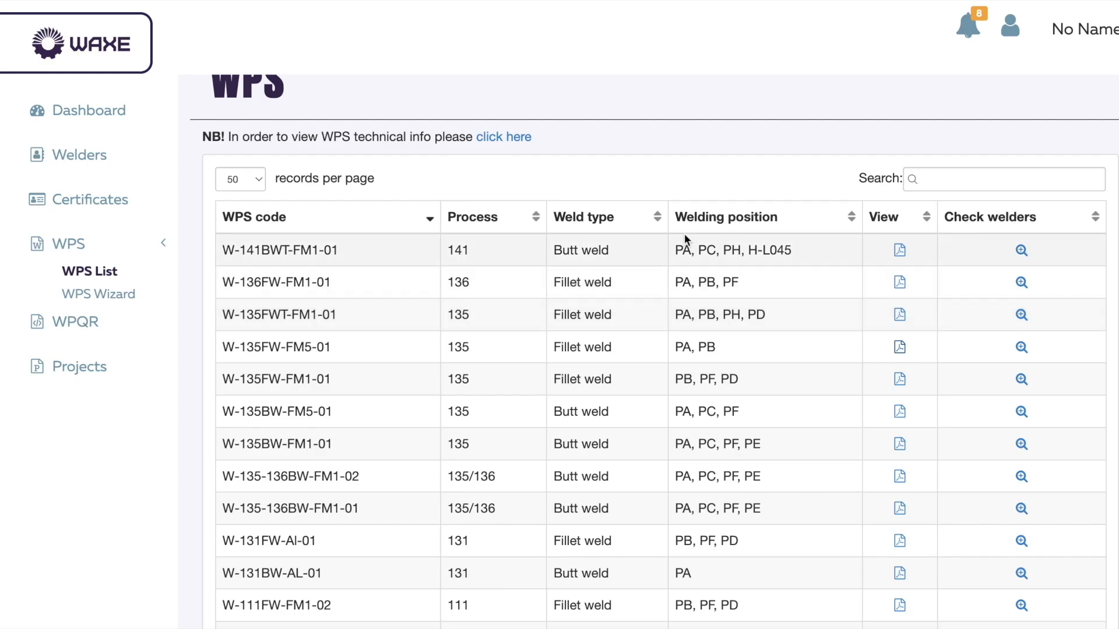
Examine the complete WPS list in both its technical info and general info views, finishing on the technical info.
left_click(515, 140)
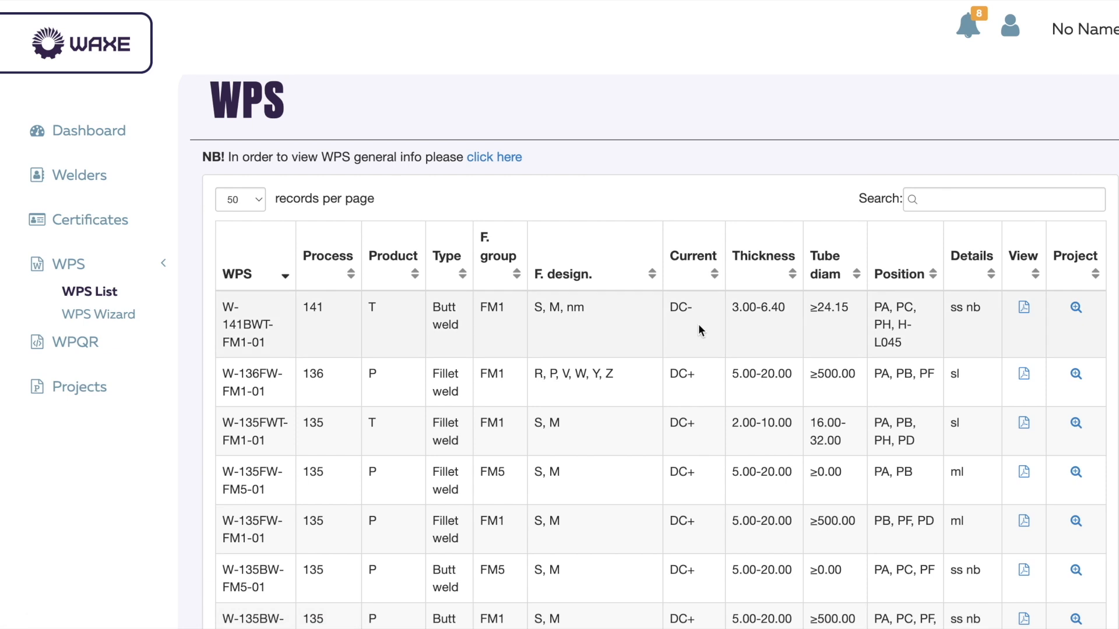
scroll(698, 327, "down", 3)
scroll(698, 323, "up", 3)
left_click(503, 155)
scroll(628, 404, "down", 1)
scroll(629, 410, "down", 1)
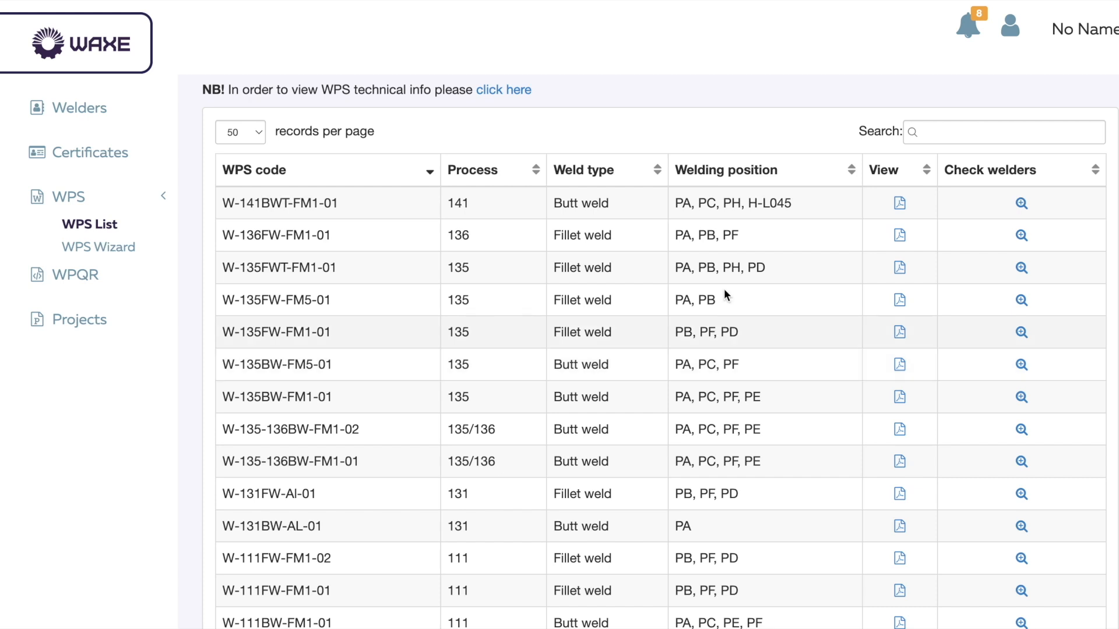
left_click(504, 89)
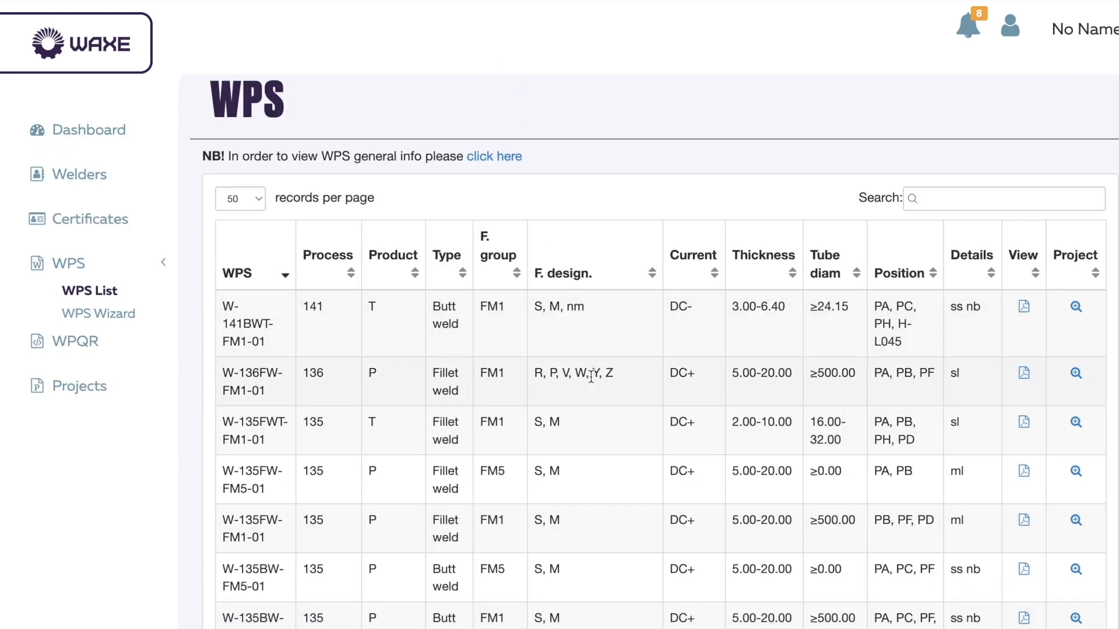
scroll(593, 382, "down", 2)
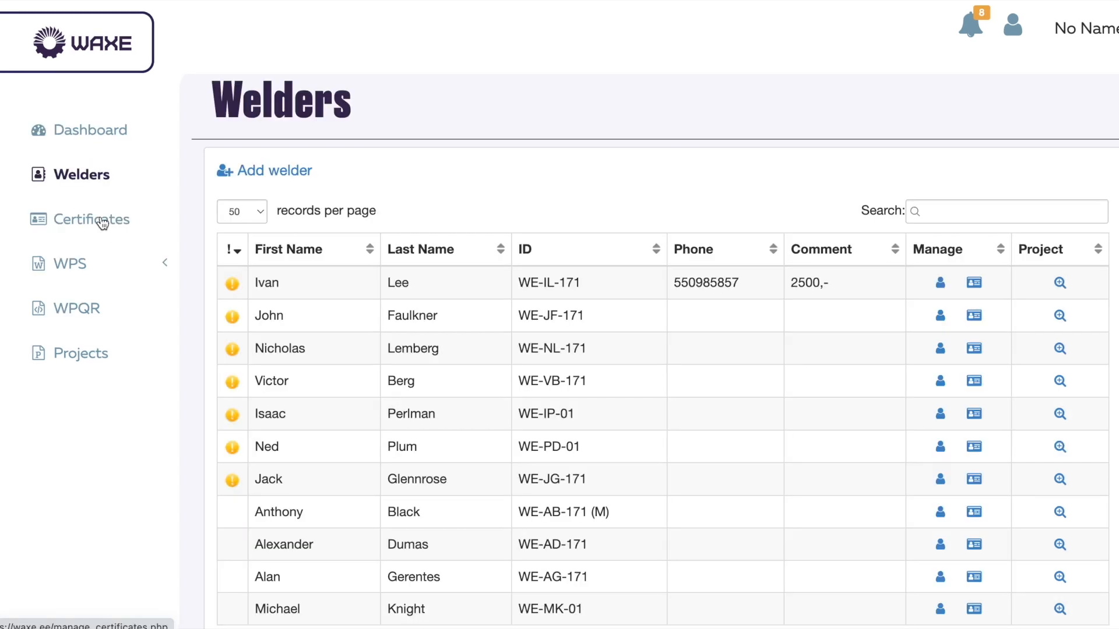
Look through the welder certificates and view the PDF of the fourth certificate in the list.
left_click(96, 219)
scroll(454, 444, "down", 1)
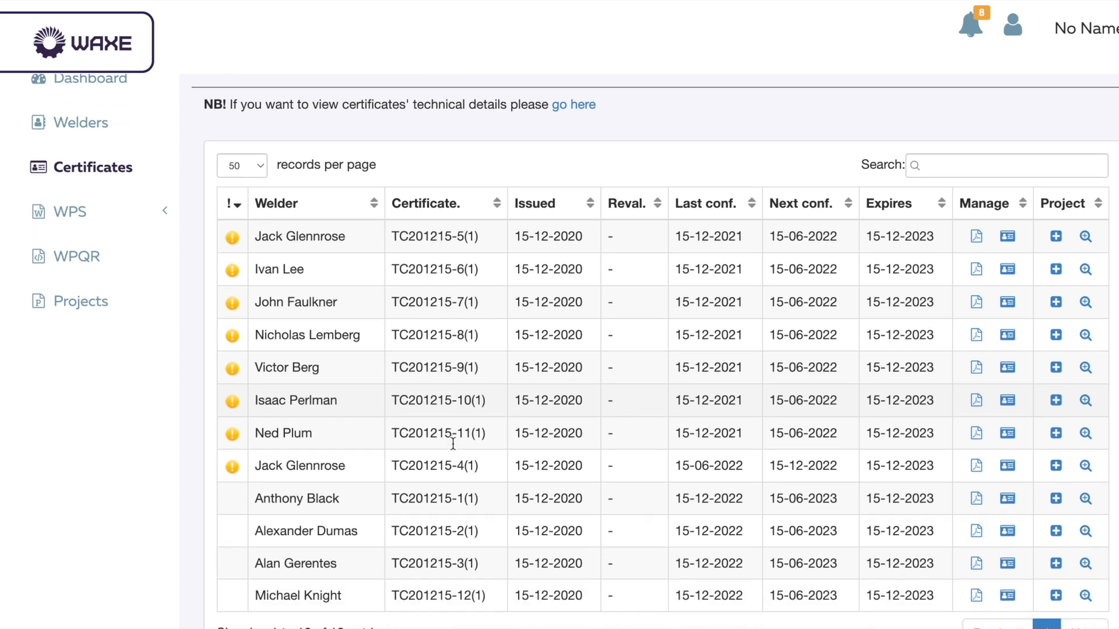
scroll(453, 444, "down", 1)
scroll(454, 448, "up", 2)
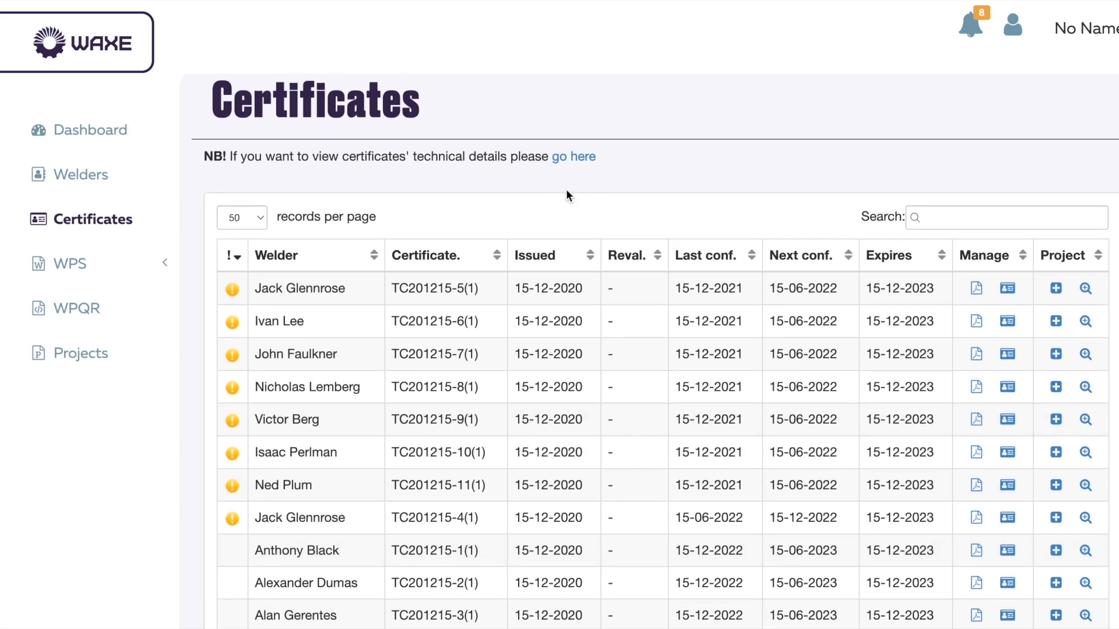
scroll(600, 356, "down", 1)
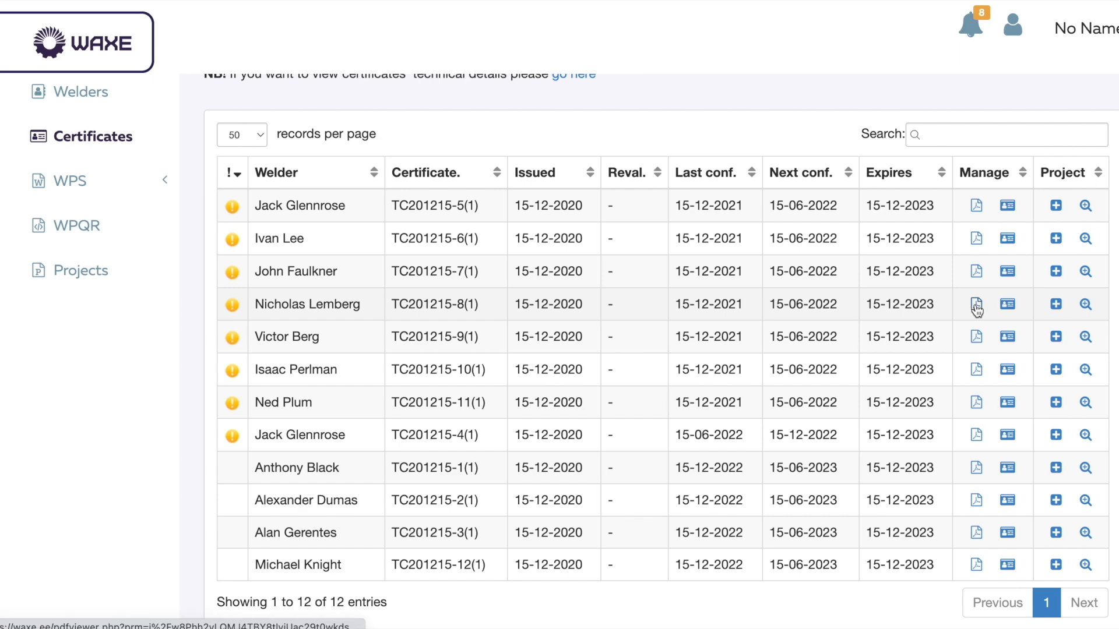
left_click(976, 304)
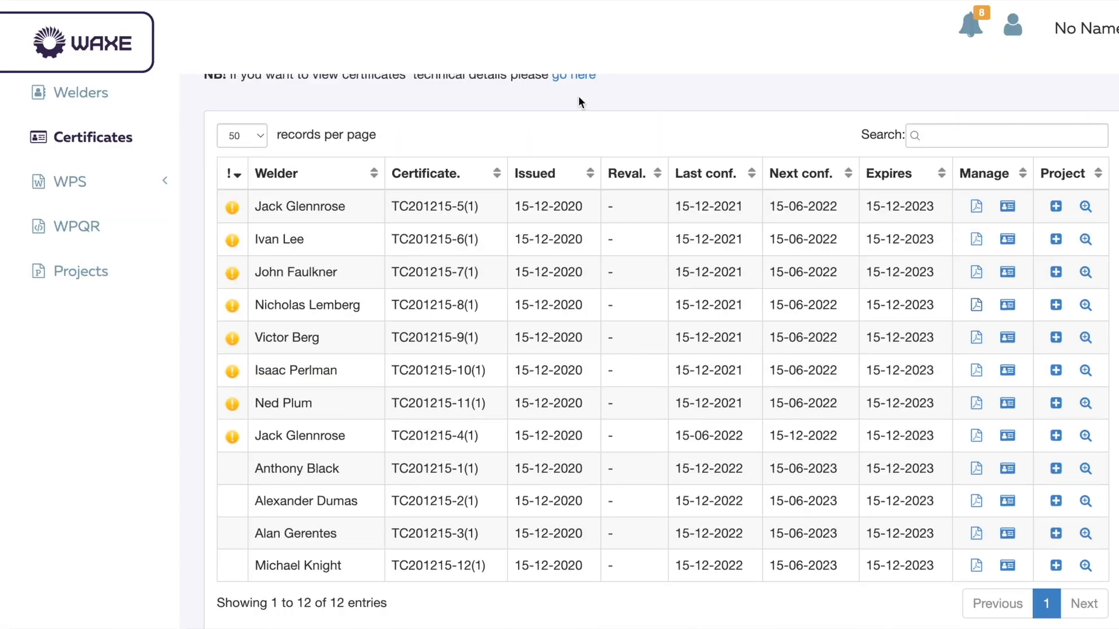
Switch the certificates list to its technical details and look through the entries.
scroll(578, 95, "up", 2)
left_click(577, 131)
scroll(613, 376, "down", 2)
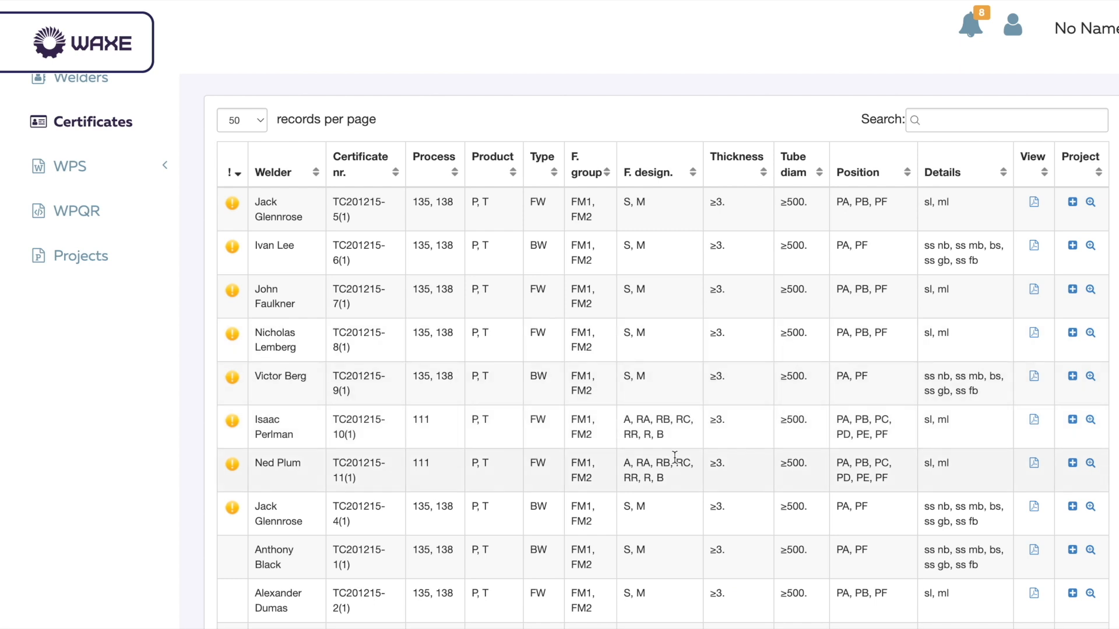
scroll(676, 309, "down", 1)
Open the alert of the last flagged certificate and confirm its 15-12-2022 period without attaching a PDF.
left_click(233, 490)
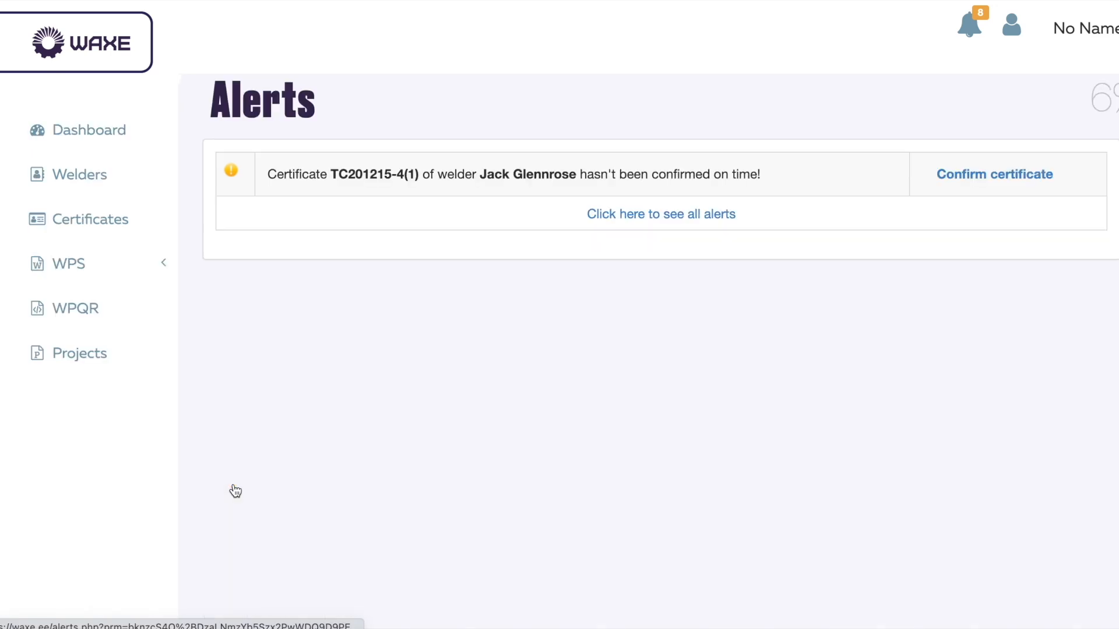
left_click(947, 175)
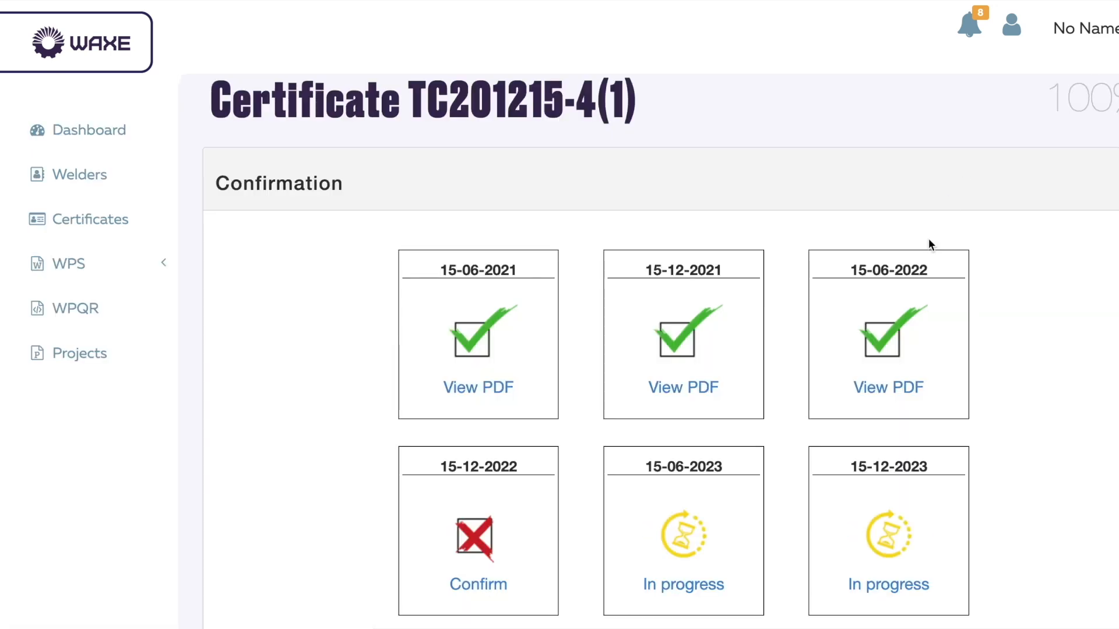
scroll(866, 327, "down", 2)
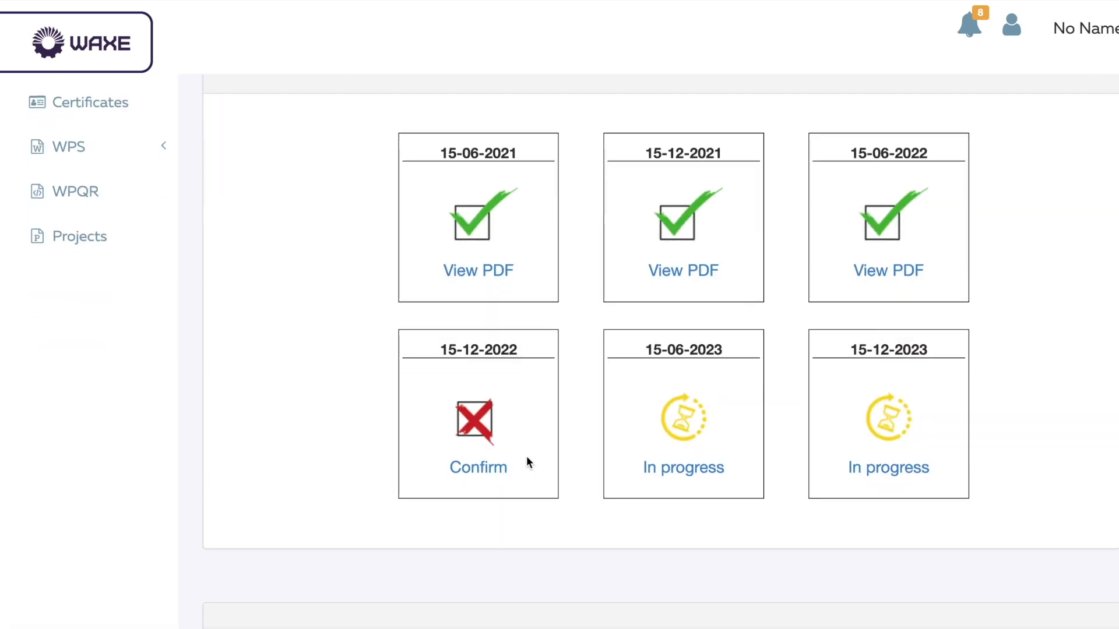
left_click(500, 475)
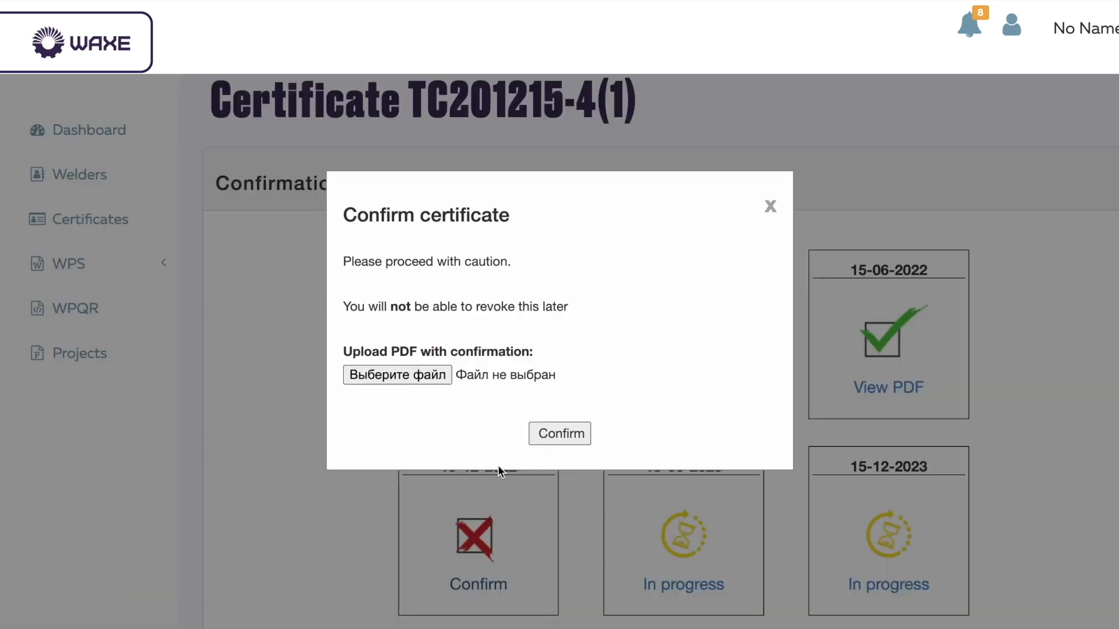
left_click(543, 434)
Open the certificate's 2022-06-15 confirmation PDF and download it.
scroll(544, 429, "down", 1)
scroll(544, 429, "down", 10)
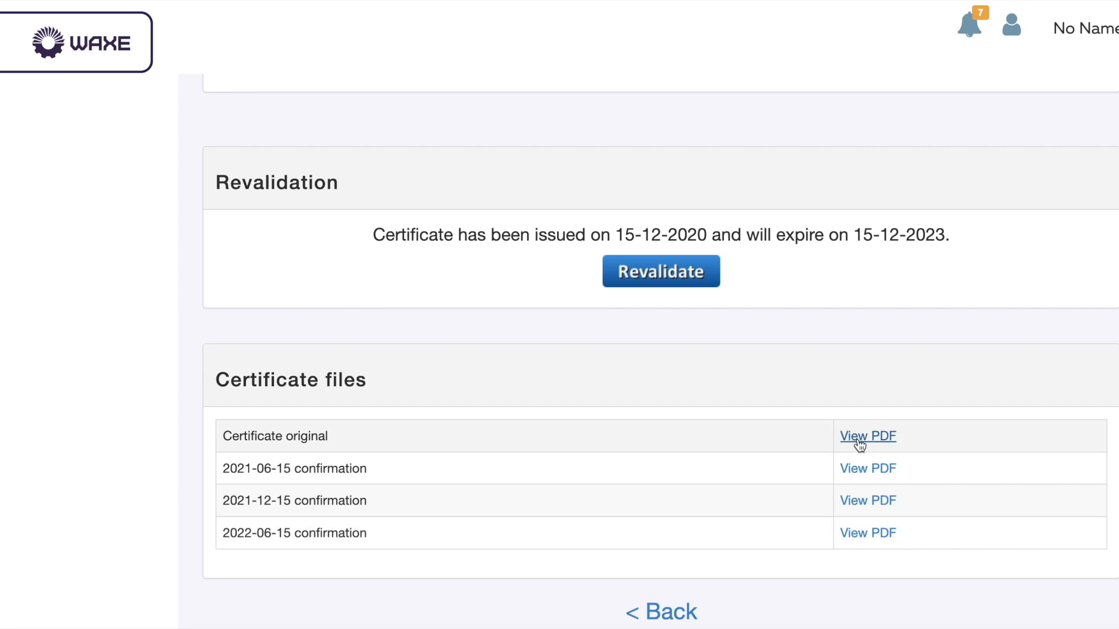
left_click(865, 533)
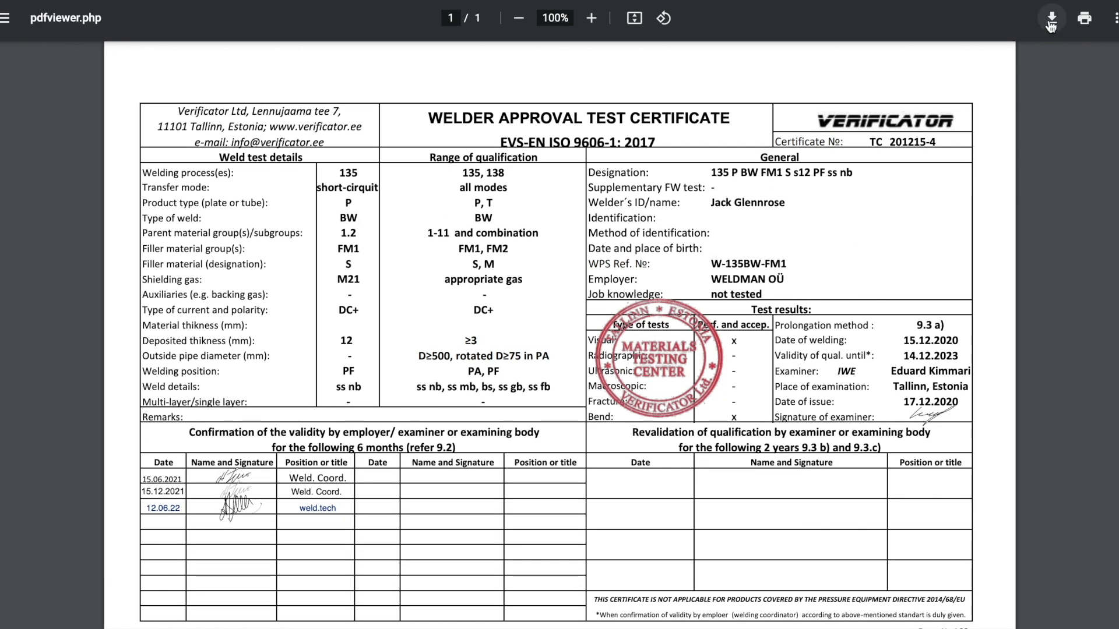
left_click(1051, 20)
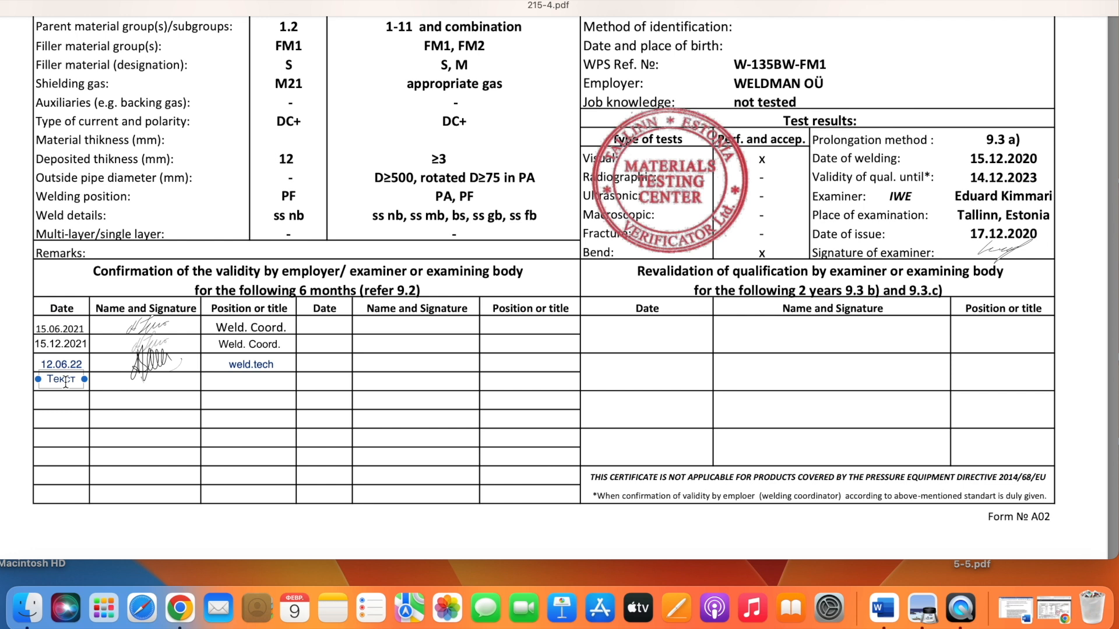
Enter the date 15.12.22 in the certificate's confirmation table, in the row below 12.06.22.
type("15ю12ю22")
key("BackSpace")
key("BackSpace")
key("BackSpace")
key("BackSpace")
key("BackSpace")
key("BackSpace")
type(".12.22")
left_click(150, 416)
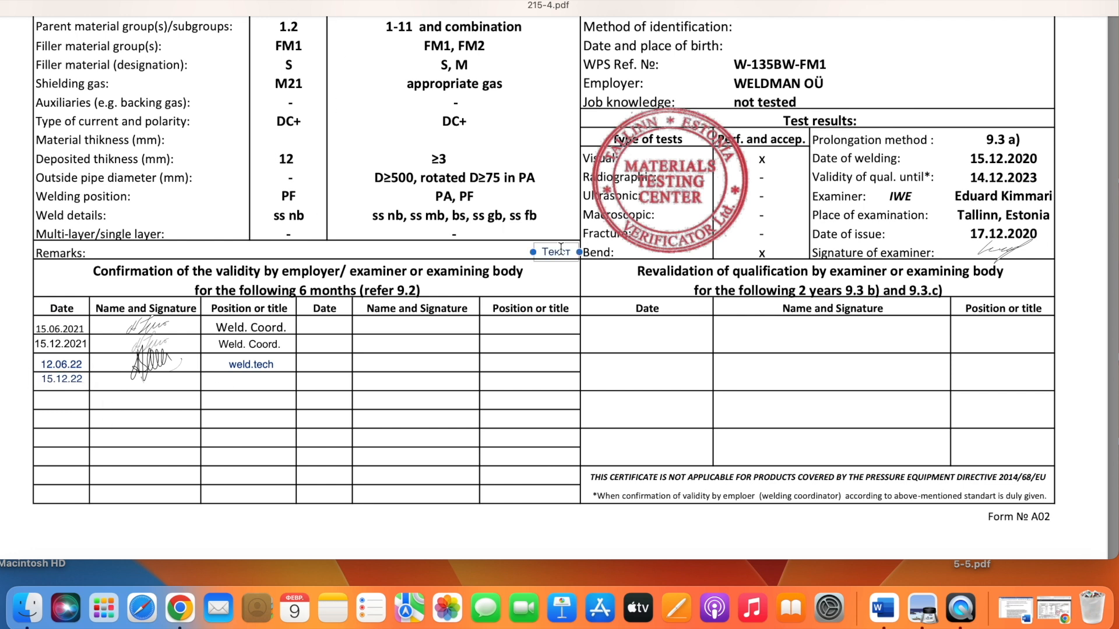
Enter "weld.coord." as the position or title in the 15.12.22 confirmation row.
left_click(251, 379)
type("сщщкв")
key("BackSpace")
key("BackSpace")
key("BackSpace")
key("BackSpace")
key("BackSpace")
type("weld.coord.")
left_click(400, 452)
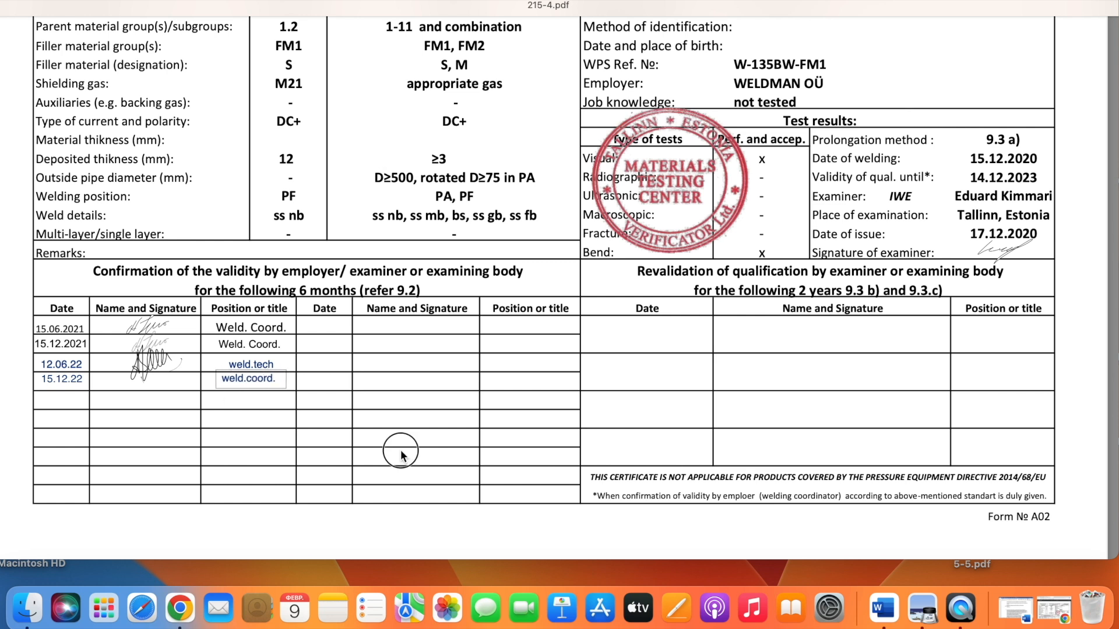
Place a saved signature in the name and signature cell of the 15.12.22 confirmation row.
left_click(249, 1)
left_click(232, 102)
mouse_move(575, 270)
left_mouse_down()
mouse_move(144, 382)
mouse_move(181, 389)
left_mouse_up()
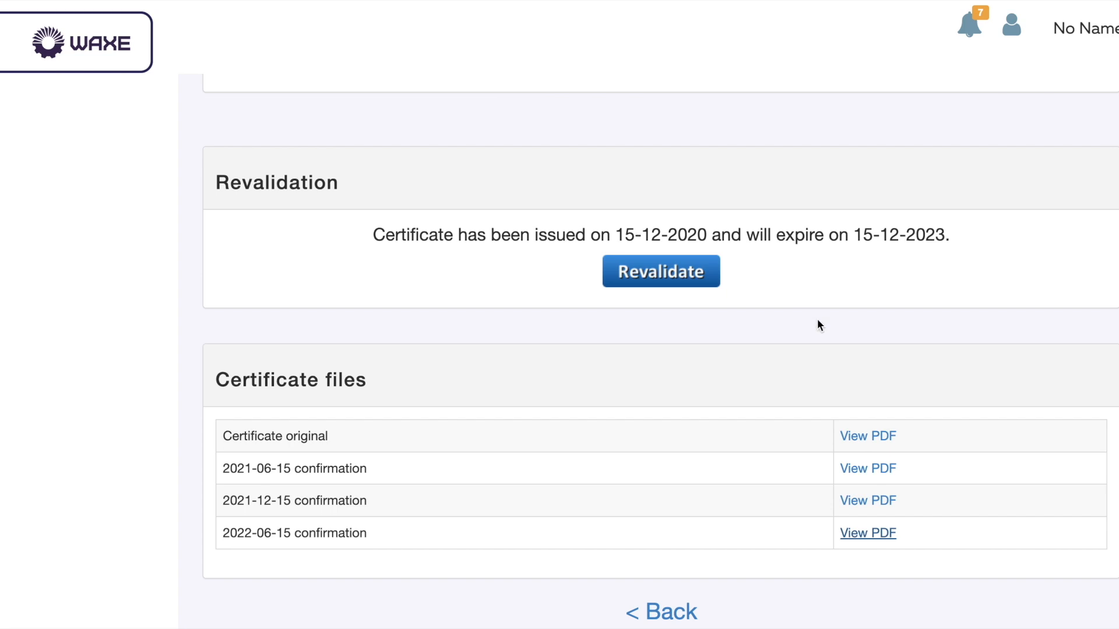
Upload 215-4.pdf as the certificate's 15-12-2022 confirmation and view the uploaded PDF.
scroll(817, 320, "up", 3)
left_click(486, 149)
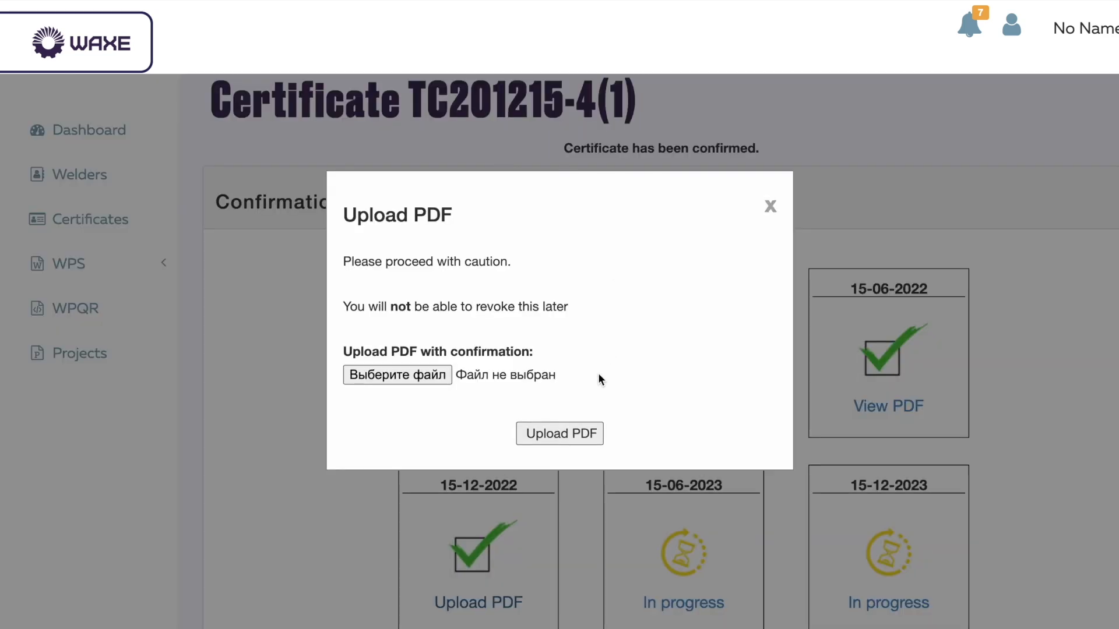
left_click(413, 376)
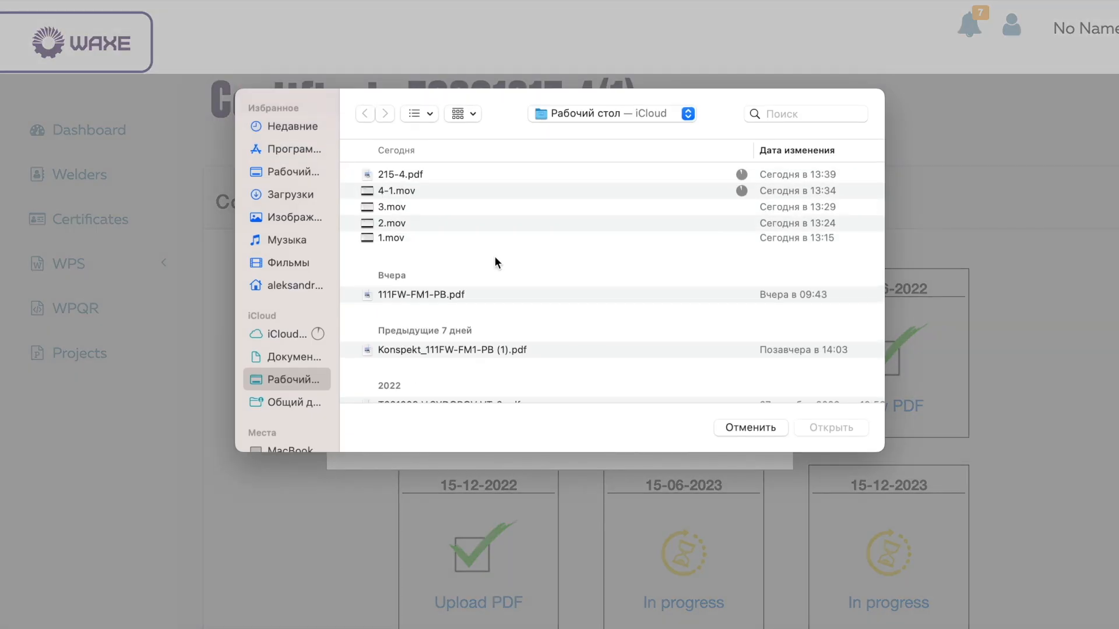
double_click(399, 174)
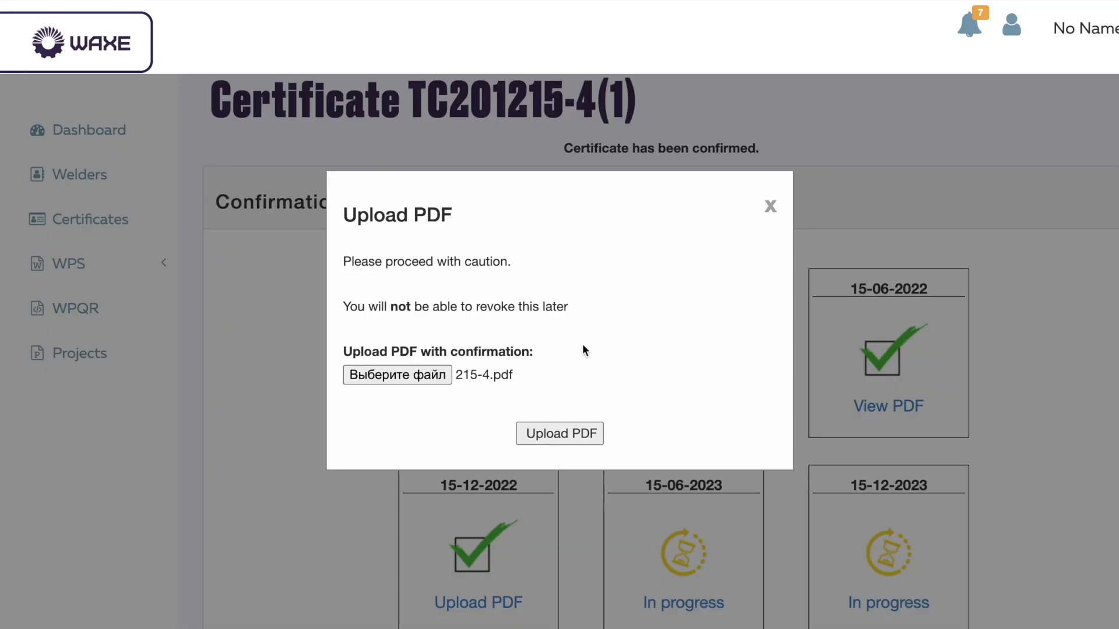
left_click(559, 437)
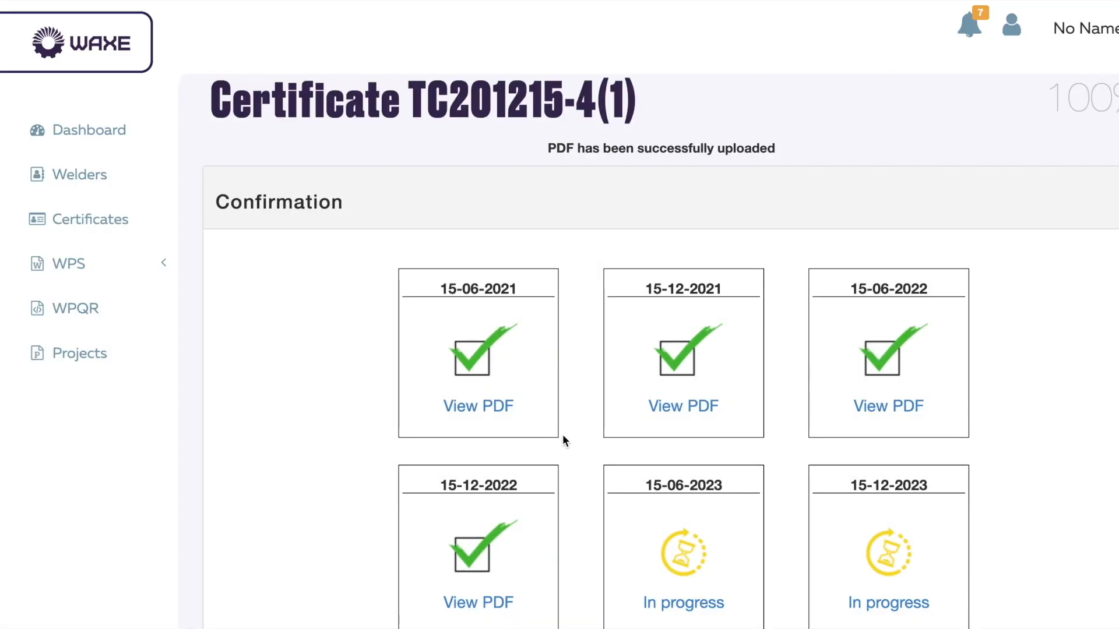
scroll(559, 437, "down", 4)
left_click(495, 451)
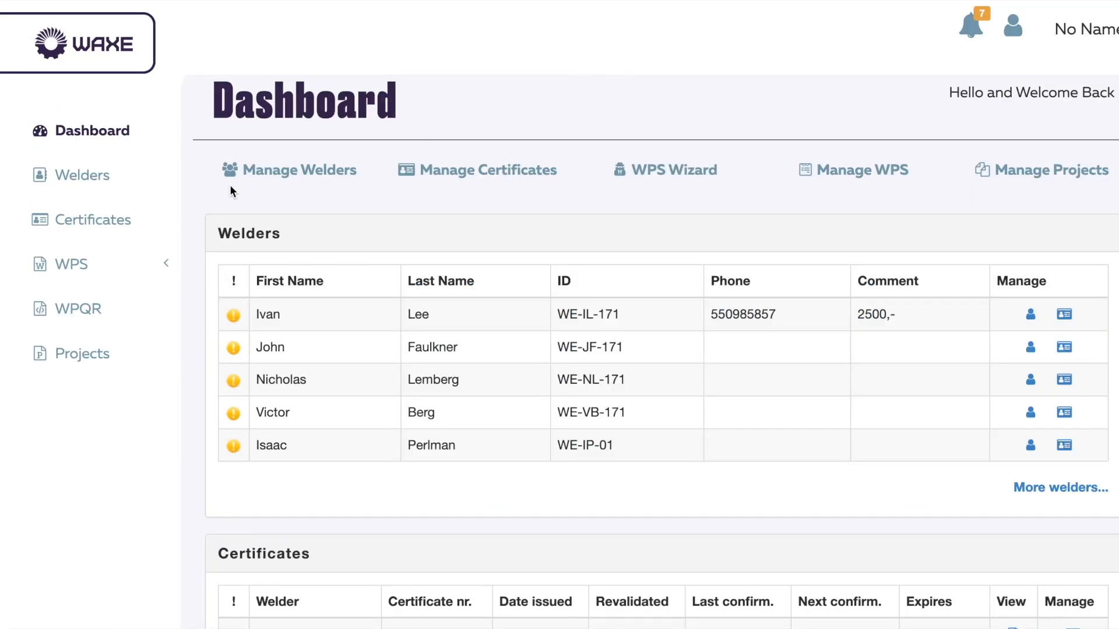
Fill in the phone number of the last flagged welder, set the comment to 3500 and save the change.
left_click(100, 177)
scroll(391, 277, "down", 2)
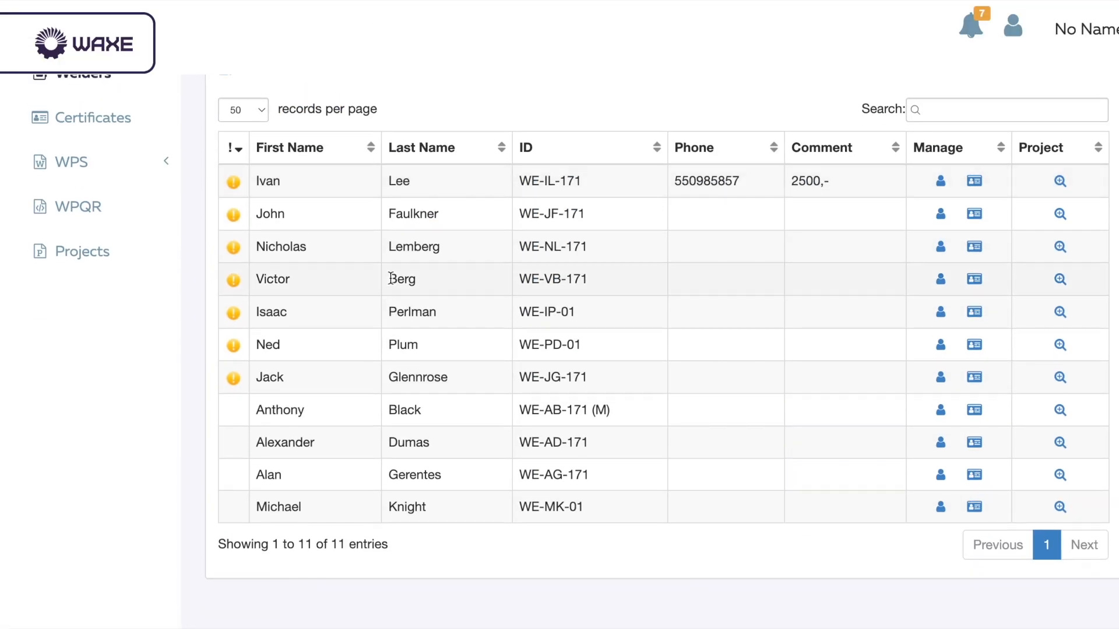
left_click(939, 373)
left_click(602, 347)
type("8674634")
left_click(443, 405)
type("3500")
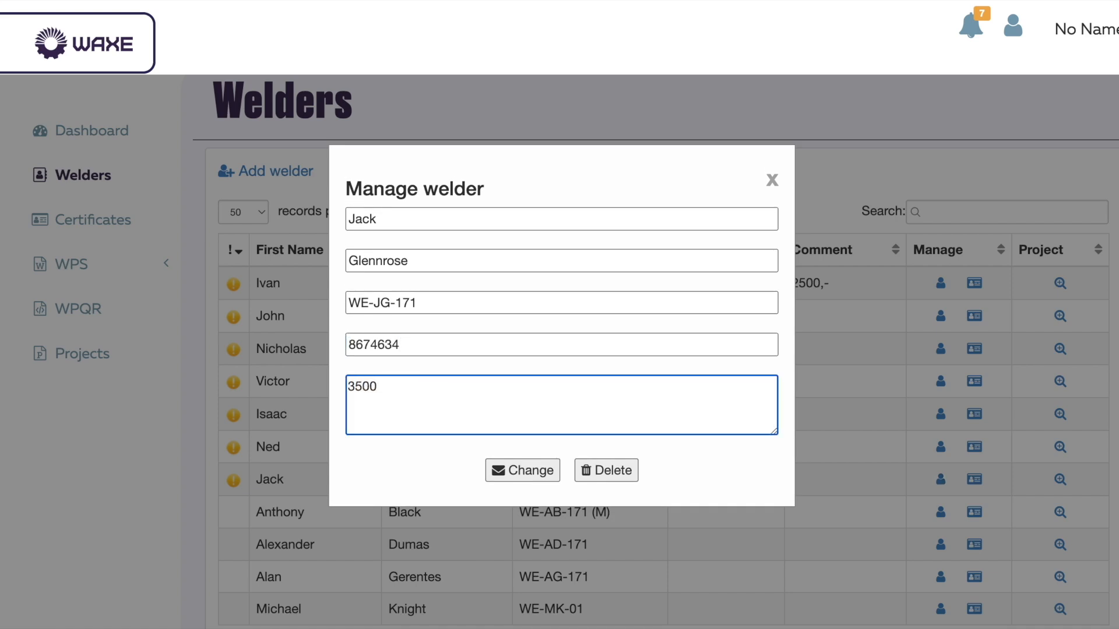
left_click(523, 470)
Open the edited welder's certificates and view the PDF of the first one.
left_click(974, 517)
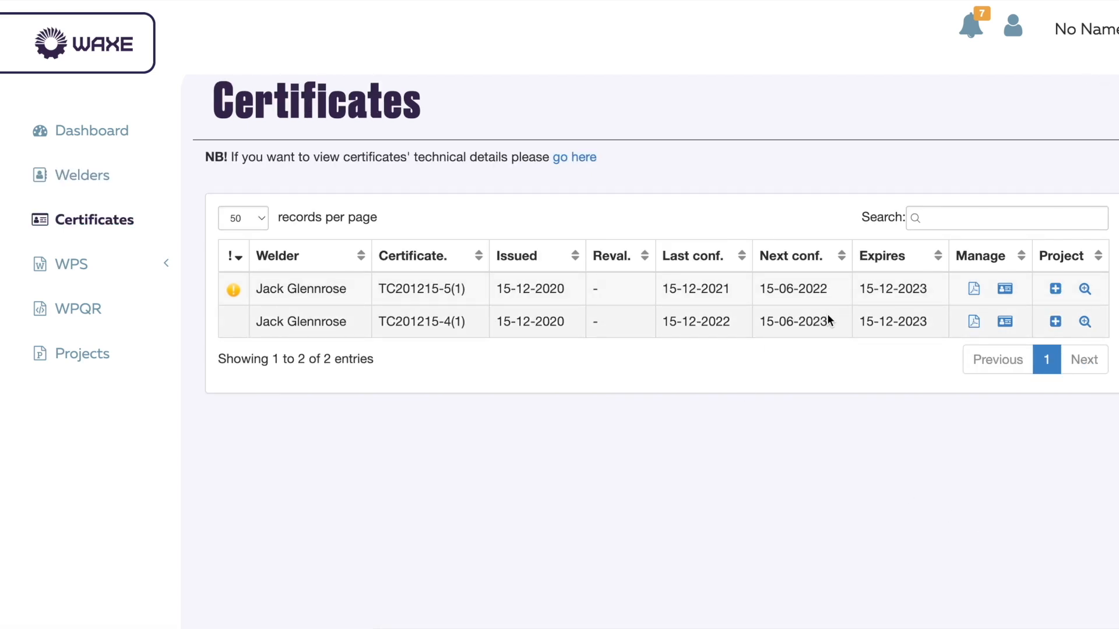
left_click(973, 288)
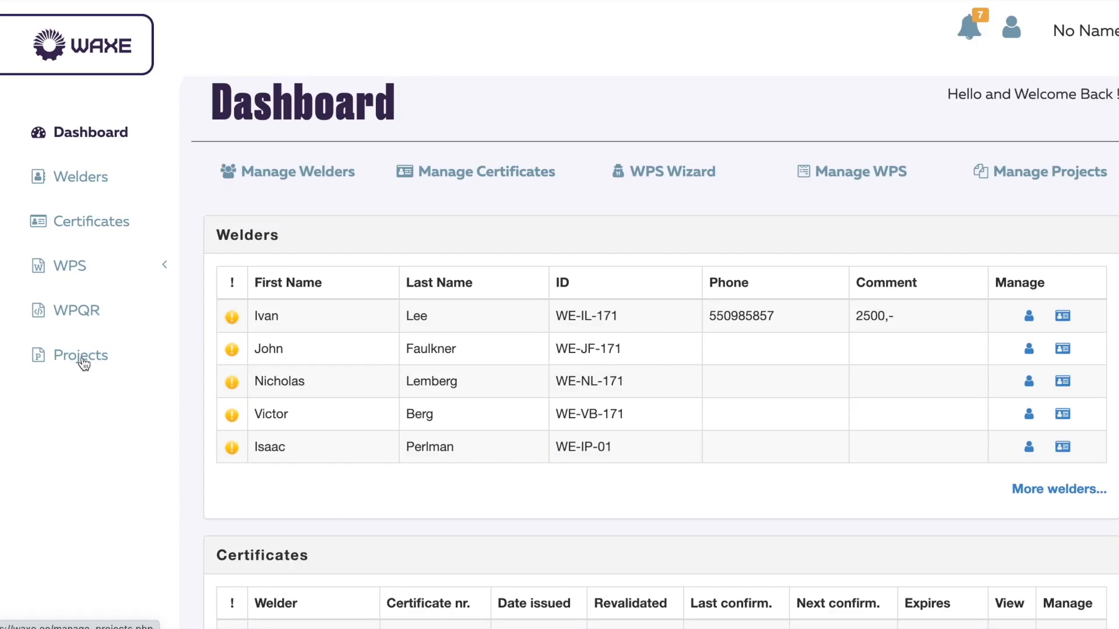
Start adding a new distinct project and set its customer to Weldman Koolituskeskus.
left_click(84, 364)
left_click(285, 211)
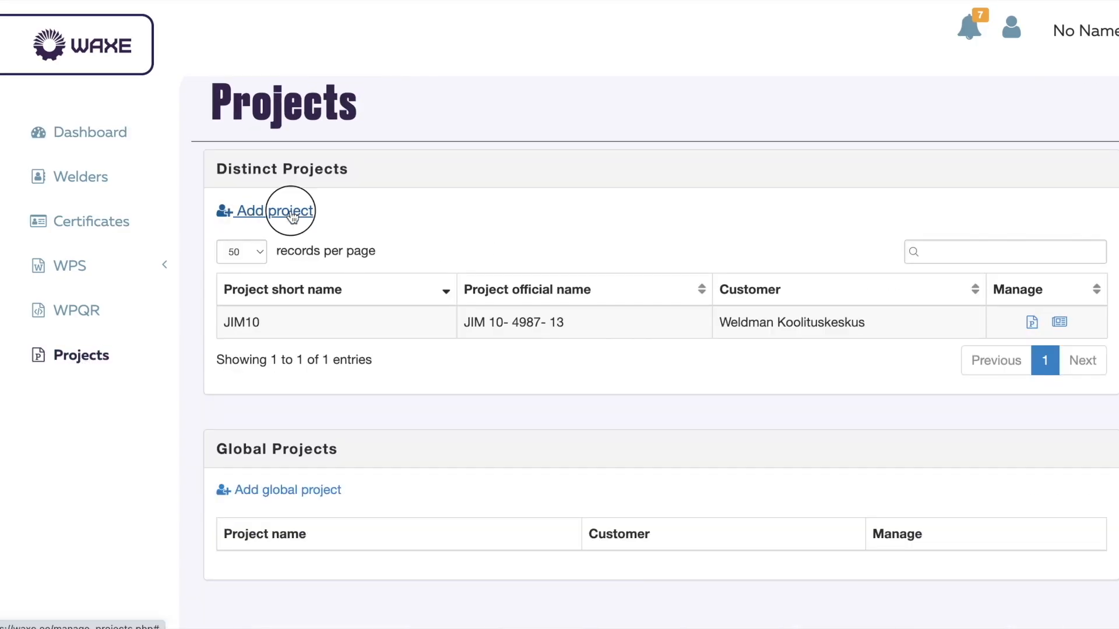
scroll(487, 274, "down", 5)
scroll(487, 274, "down", 6)
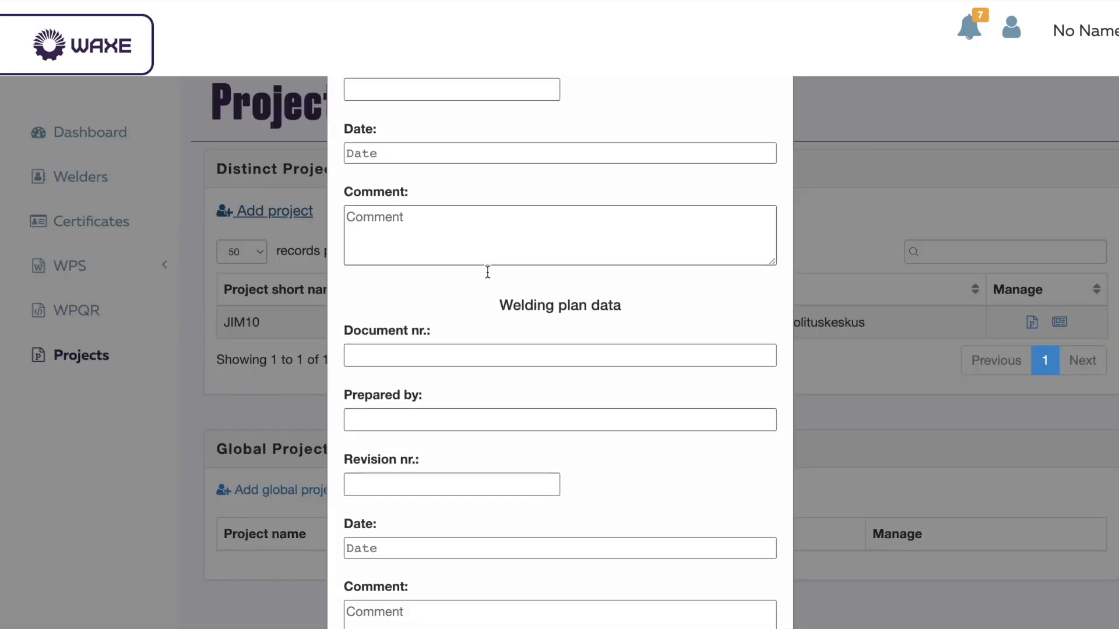
scroll(487, 271, "up", 2)
scroll(488, 272, "up", 8)
left_click(420, 355)
left_click(463, 398)
Set the new project's official name to JIM 11-3486-11 and its short name to JIM11.
left_click(434, 293)
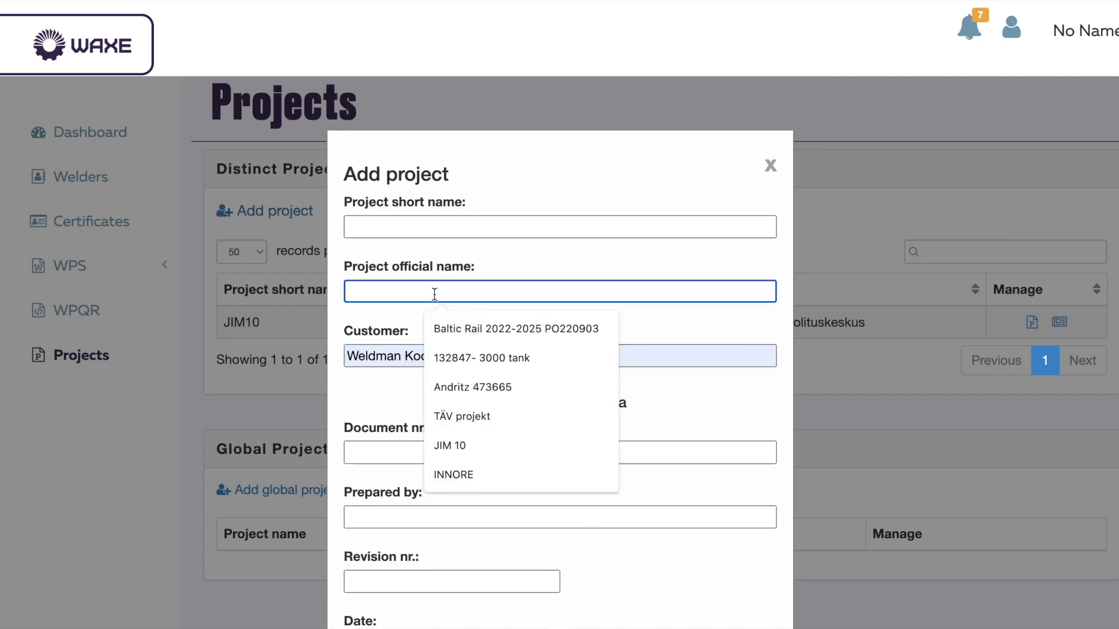
left_click(456, 446)
left_click(419, 294)
key("BackSpace")
type("1-3486-11")
left_click(419, 227)
left_click(455, 355)
key("BackSpace")
type("1")
left_click(520, 265)
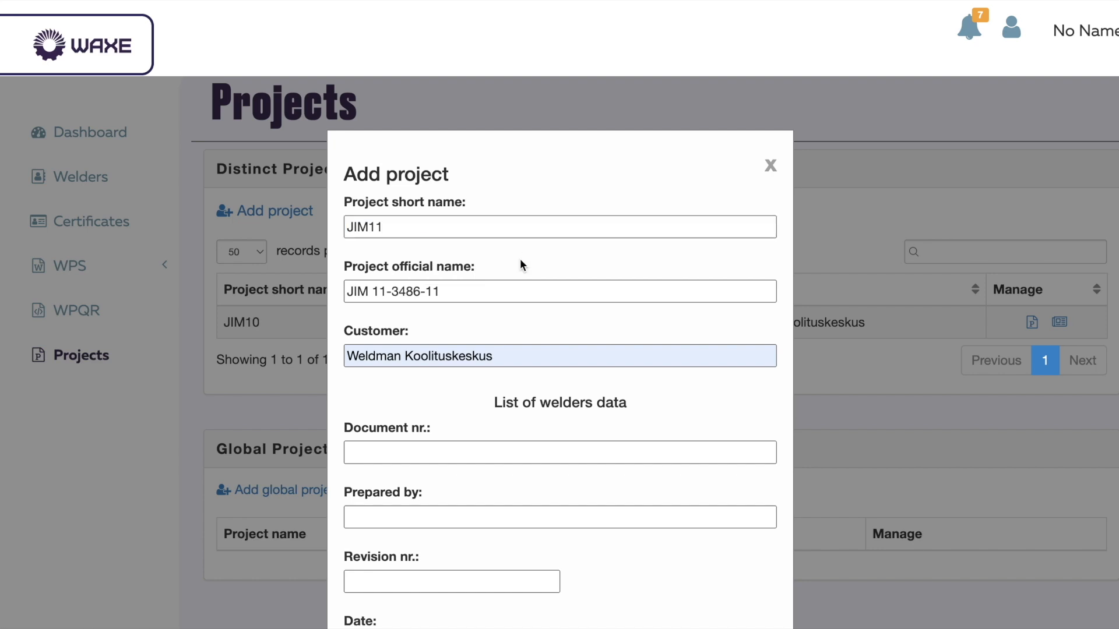
Fill in the list of welders data with document number WL 2211-1, the preparer's name and the date 09.02.2023.
scroll(571, 413, "down", 2)
scroll(551, 367, "up", 3)
scroll(571, 337, "down", 4)
left_click(573, 336)
left_click(479, 375)
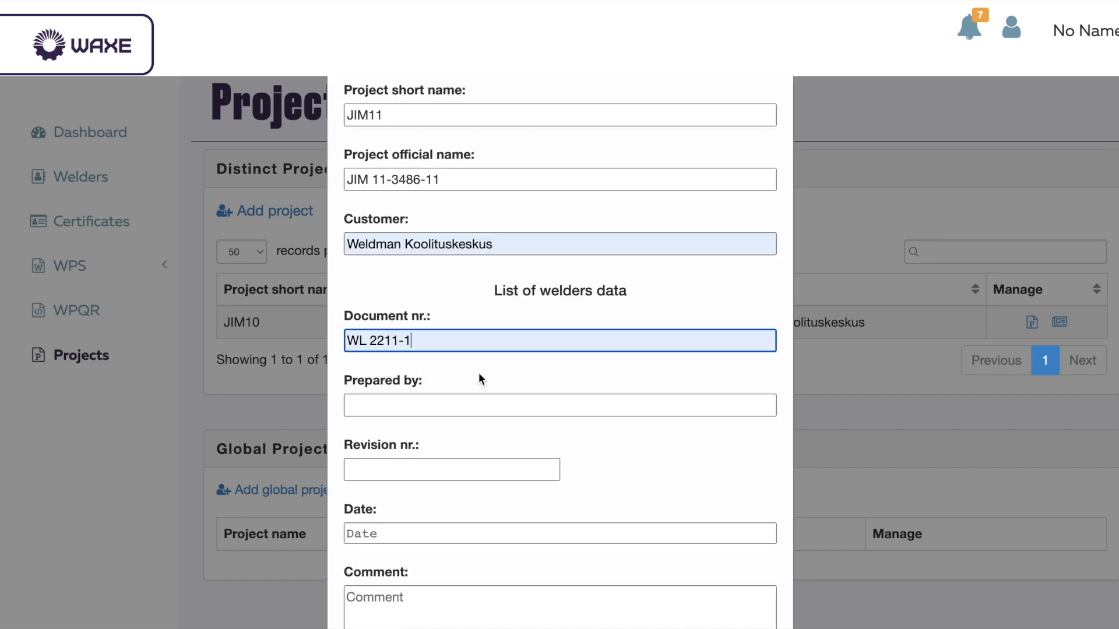
scroll(578, 318, "down", 2)
left_click(439, 294)
type("A.")
left_click(459, 358)
left_click(520, 425)
left_click(766, 426)
left_click(480, 399)
Fill in the welding plan data with document number WP 2111-1, the preparer's name and the date 09.02.2023, and add the project.
scroll(637, 379, "down", 4)
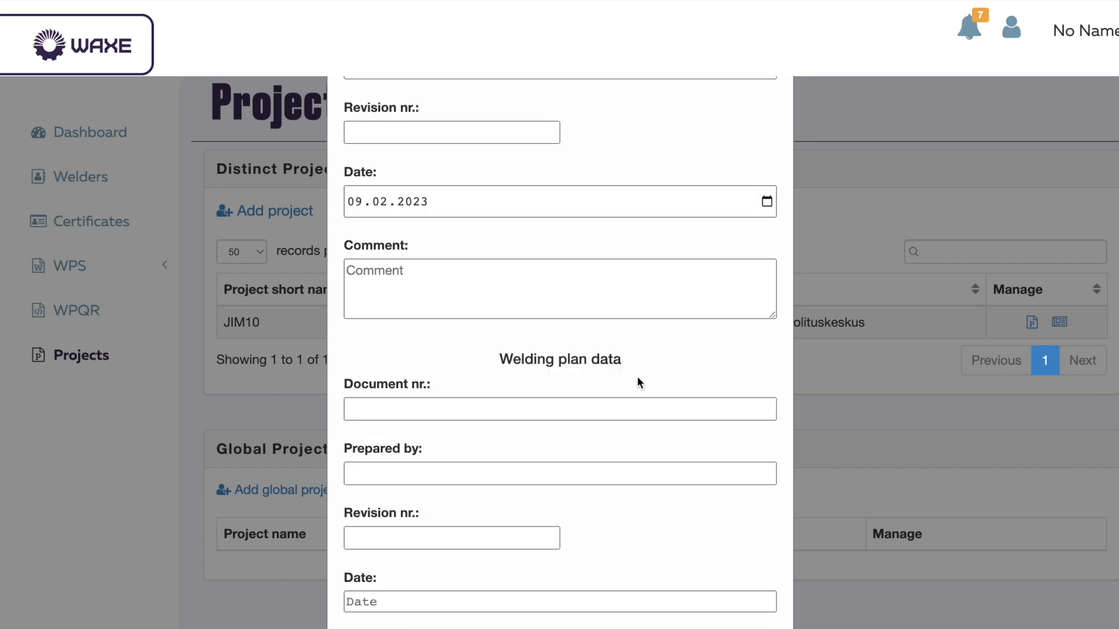
left_click(513, 406)
left_click(505, 469)
type("A.J")
left_click(460, 507)
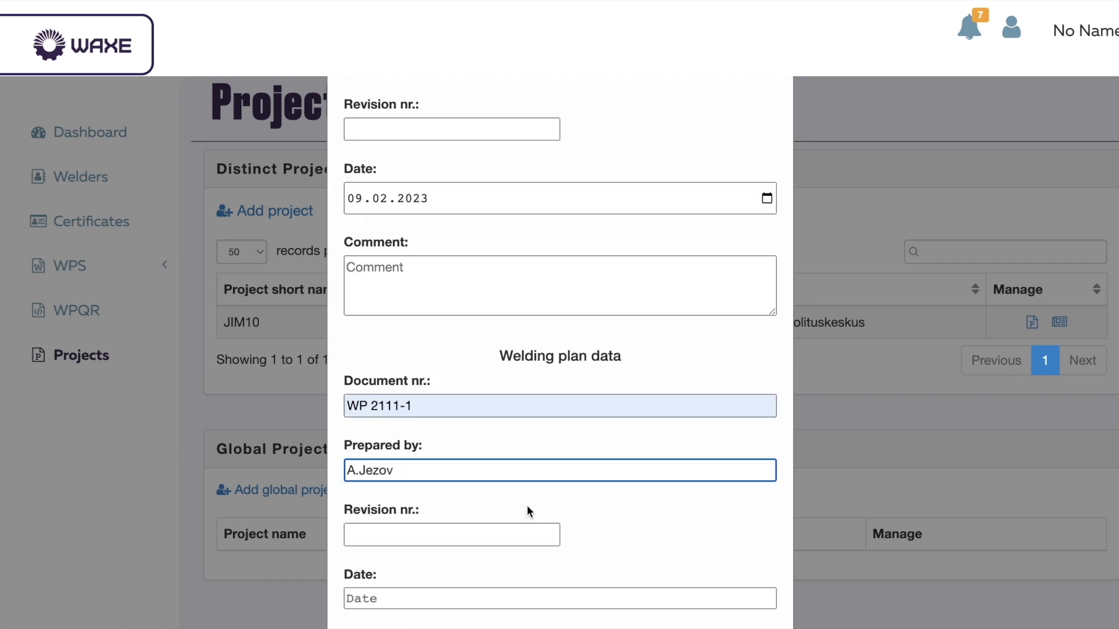
left_click(428, 598)
scroll(429, 596, "down", 2)
left_click(766, 502)
left_click(425, 349)
scroll(613, 441, "down", 3)
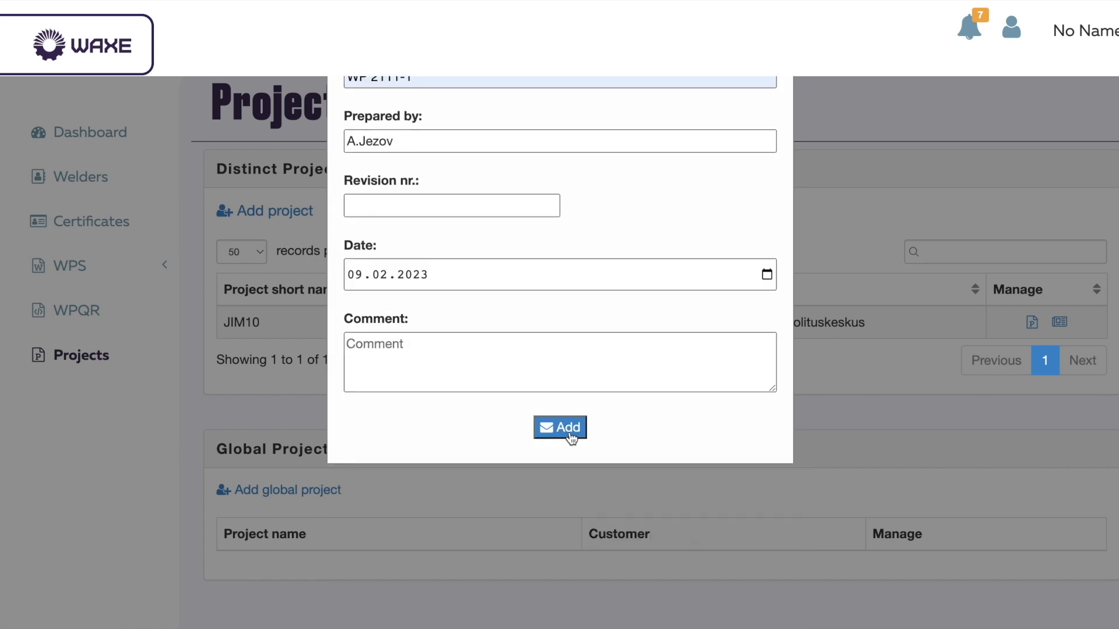
left_click(565, 430)
Review the saved details of project JIM11 and close them.
scroll(603, 402, "down", 1)
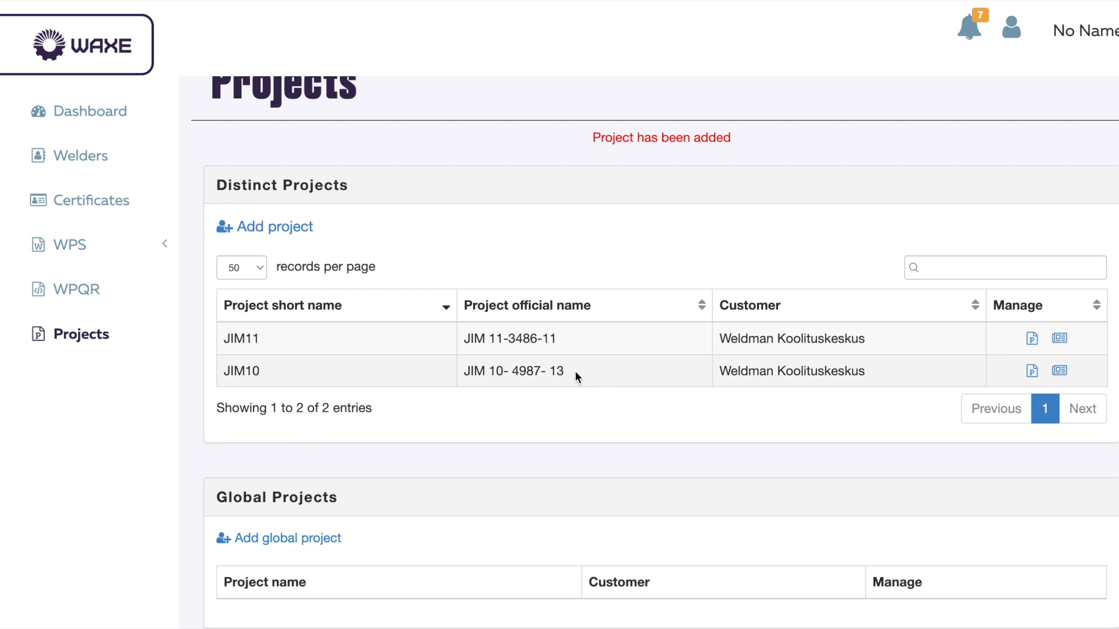
left_click(1032, 338)
scroll(674, 443, "down", 8)
scroll(675, 446, "up", 8)
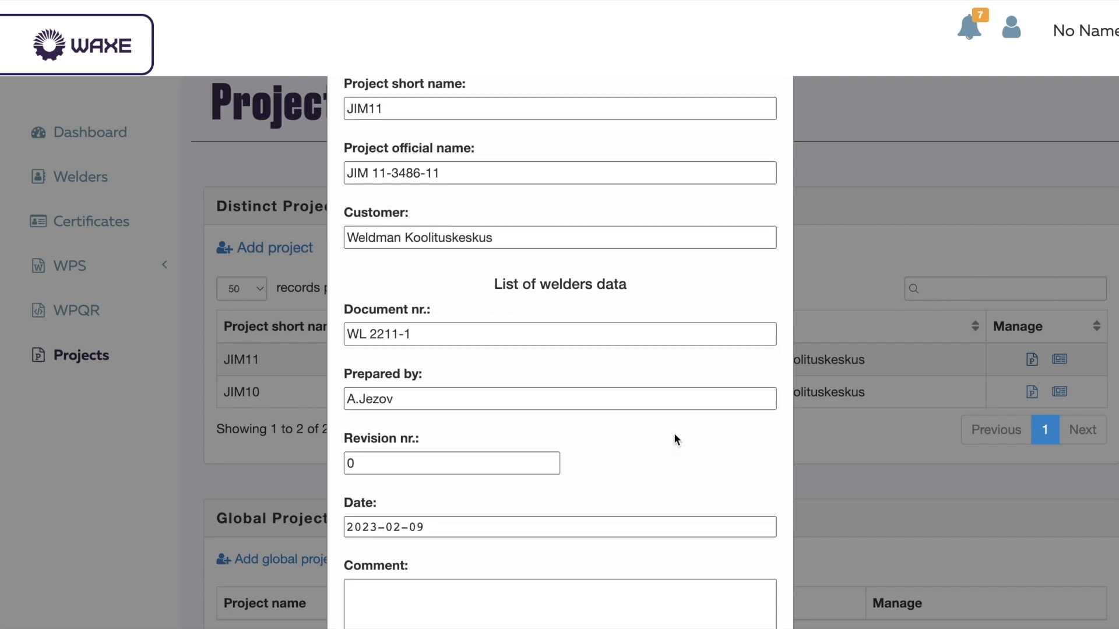
left_click(771, 210)
Open the documents of project JIM11 and view its Drawings and List of welders sections.
left_click(1059, 360)
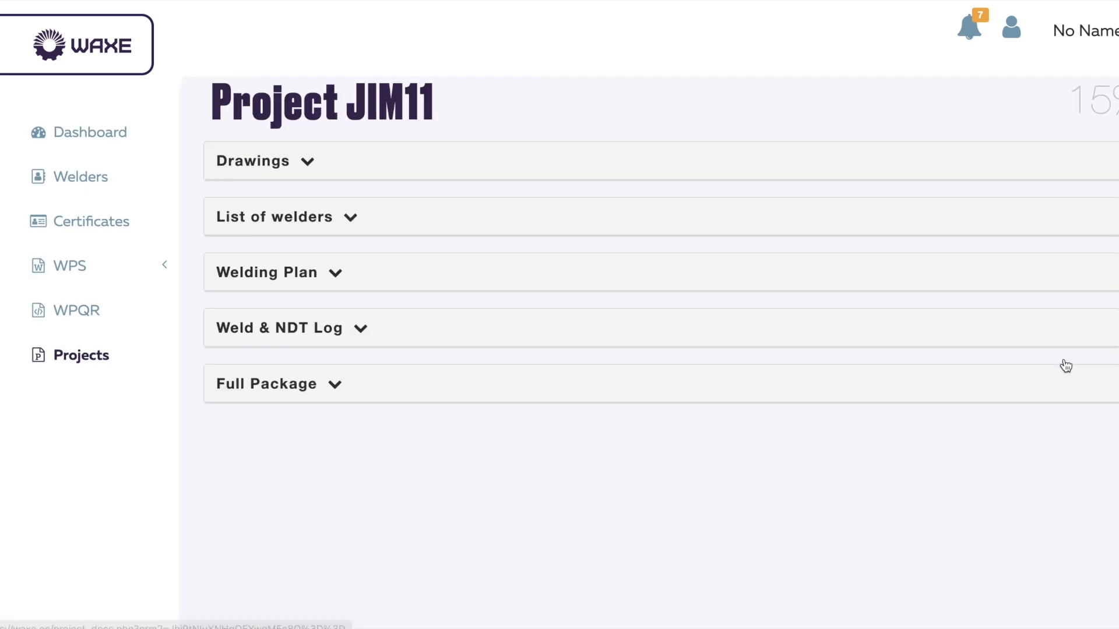
left_click(306, 164)
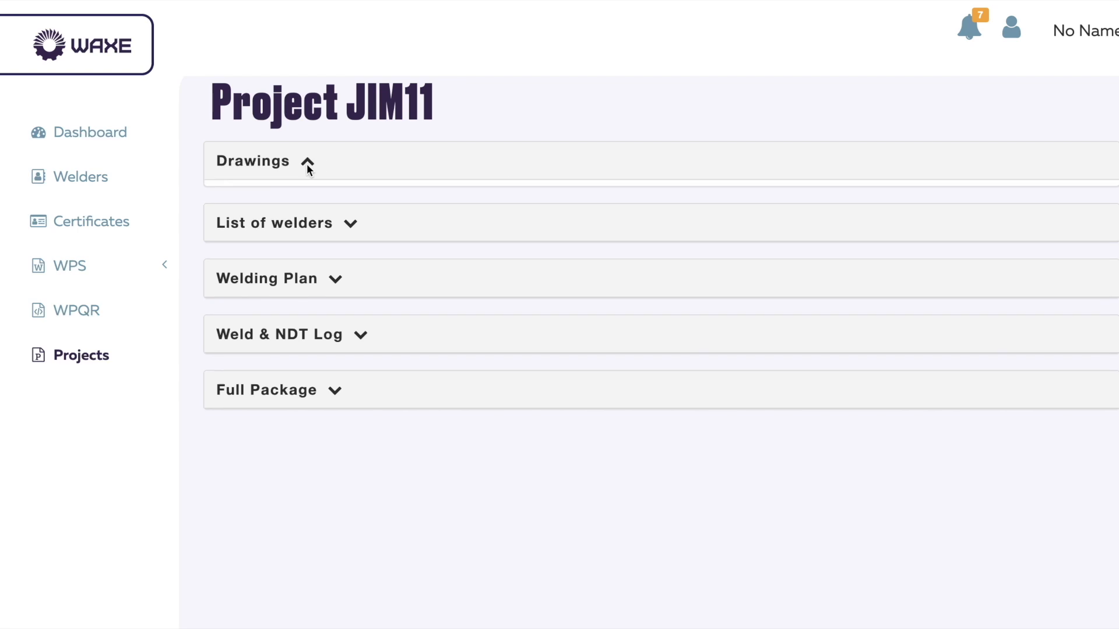
left_click(307, 165)
left_click(350, 221)
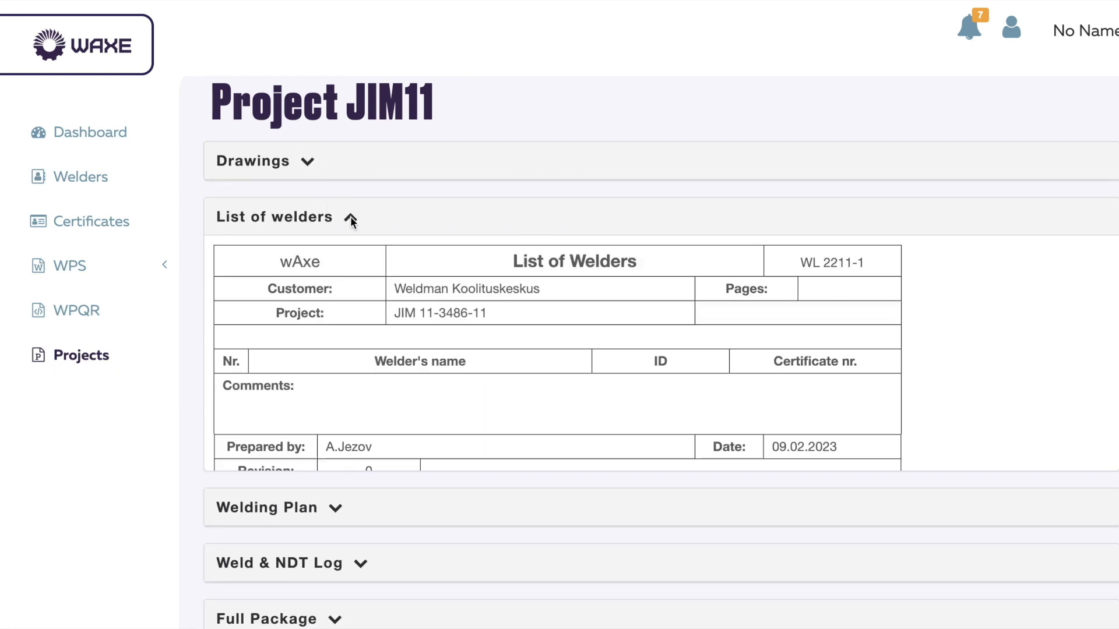
scroll(351, 216, "down", 2)
scroll(351, 216, "up", 1)
left_click(350, 183)
View the project's Welding Plan, Weld & NDT Log and Full Package sections.
left_click(335, 241)
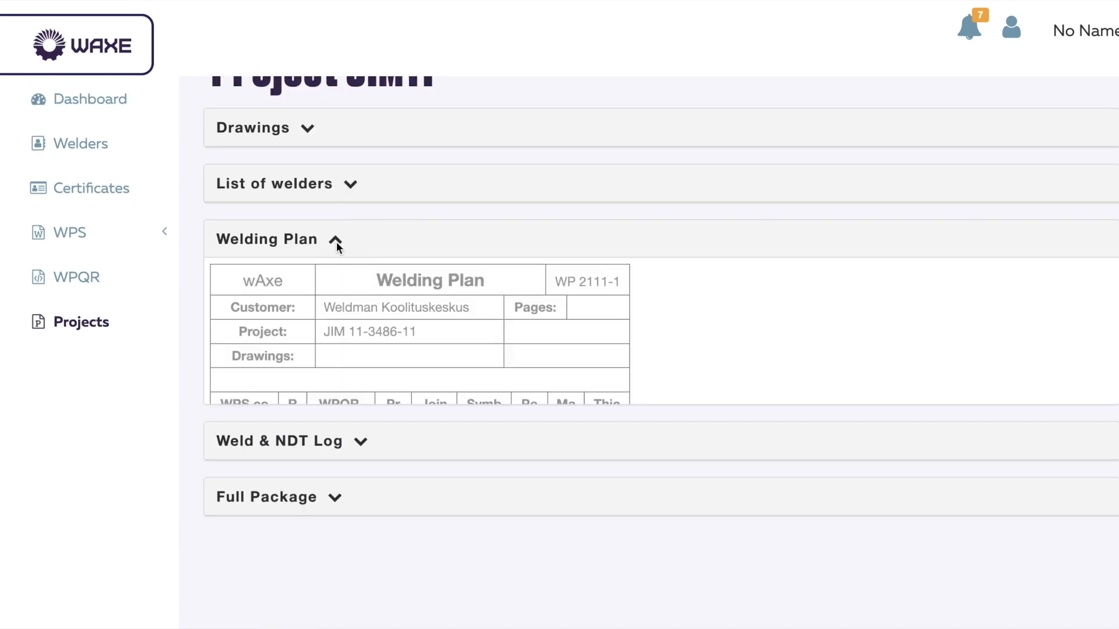
scroll(402, 309, "down", 2)
left_click(335, 119)
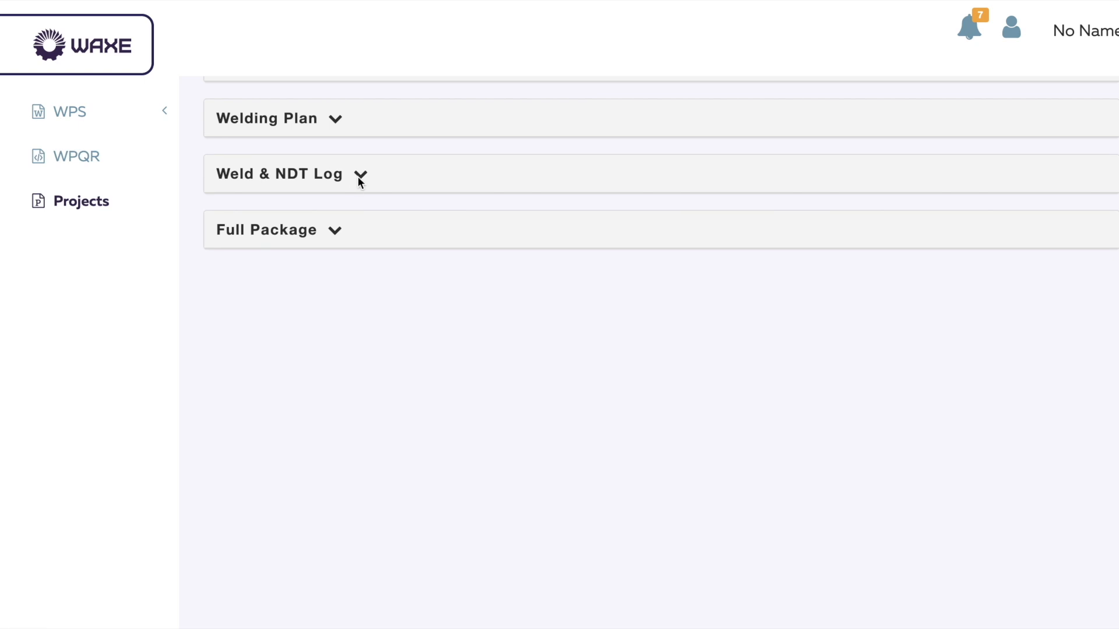
left_click(359, 177)
left_click(362, 175)
left_click(338, 233)
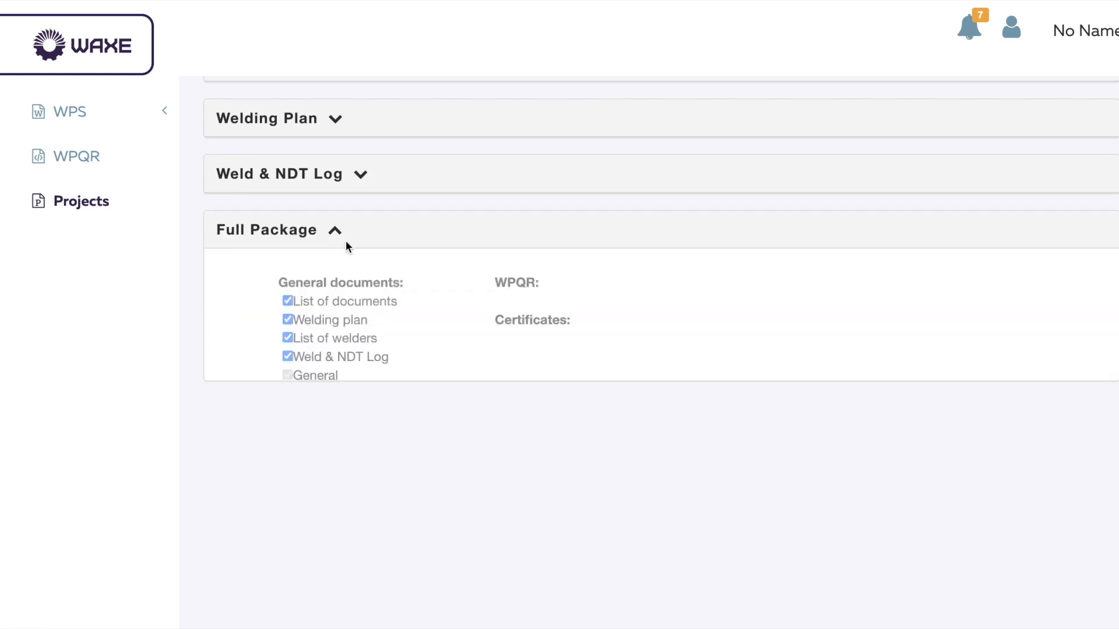
scroll(498, 420, "down", 1)
left_click(367, 176)
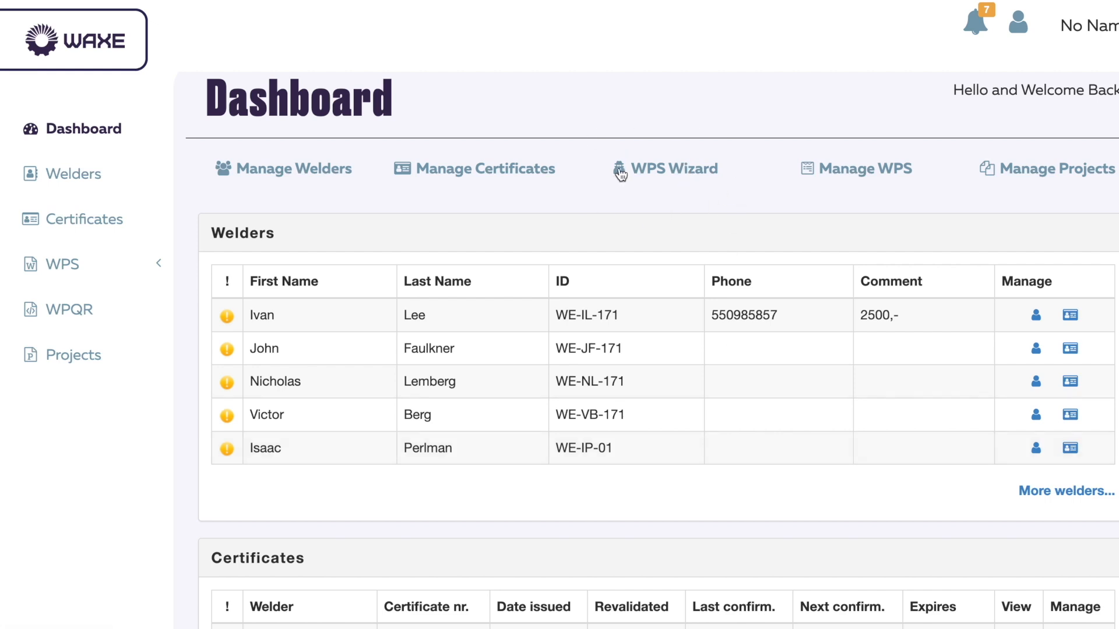
Open the WPS Wizard and choose JIM11 as the project.
left_click(54, 264)
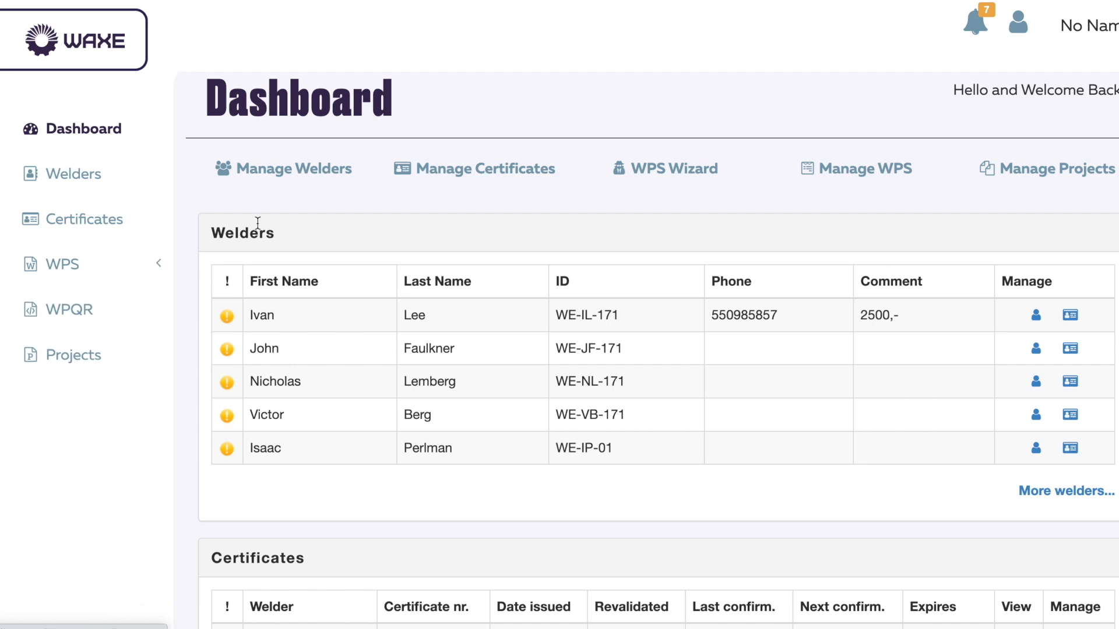
left_click(617, 169)
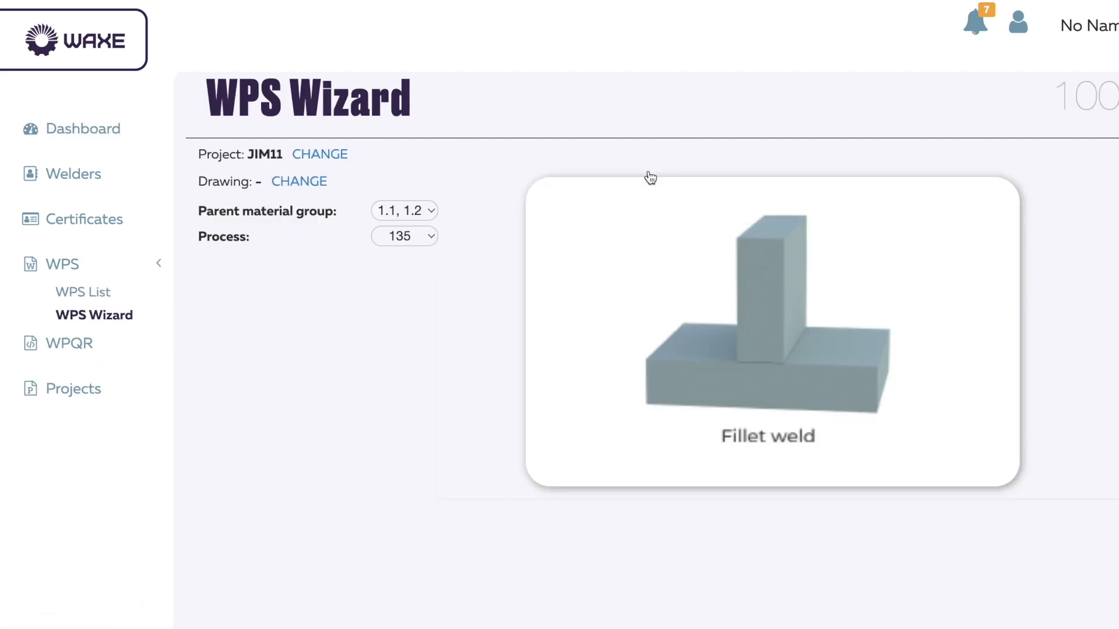
left_click(325, 156)
left_click(558, 374)
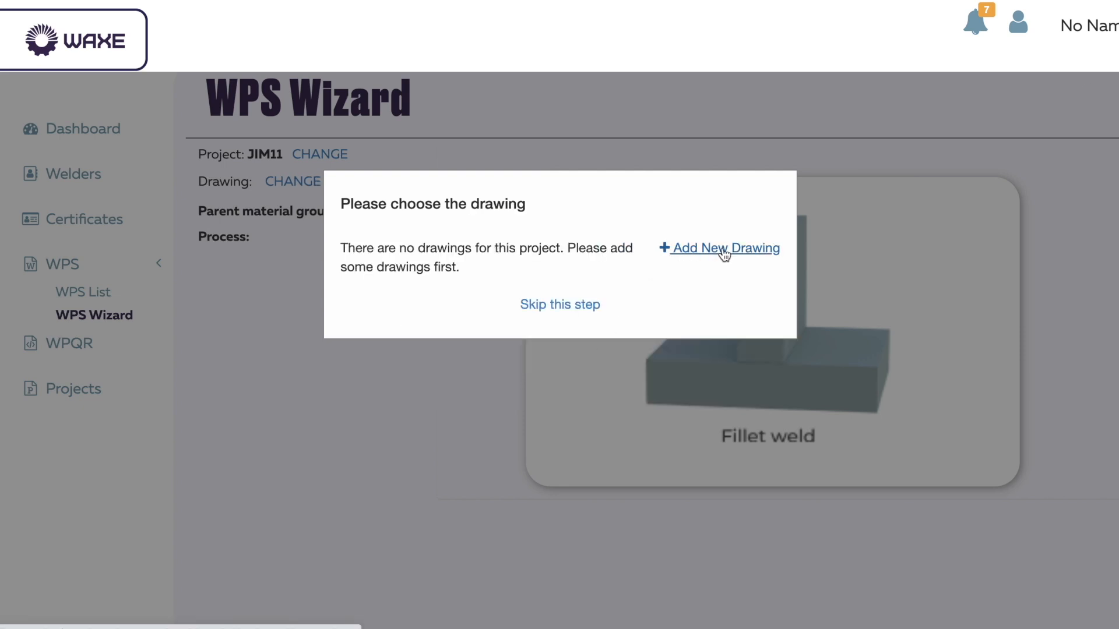
Add the new drawing 2105-21-O220903-1 to project JIM11 and expand the project's drawings.
left_click(724, 249)
left_click(659, 377)
left_click(478, 274)
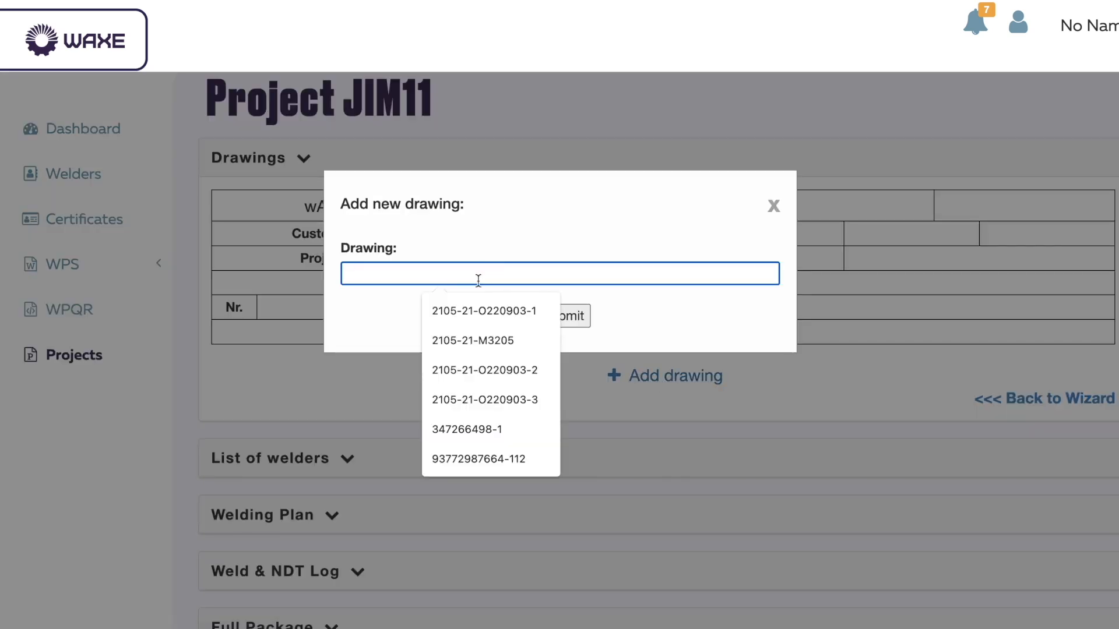
left_click(484, 310)
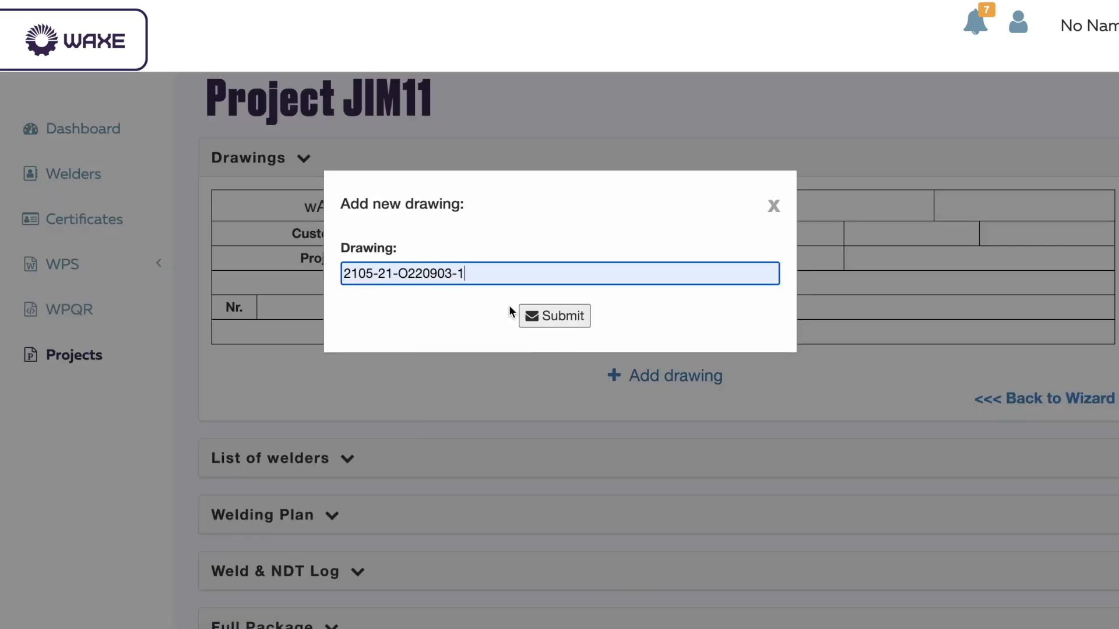
left_click(571, 319)
left_click(304, 218)
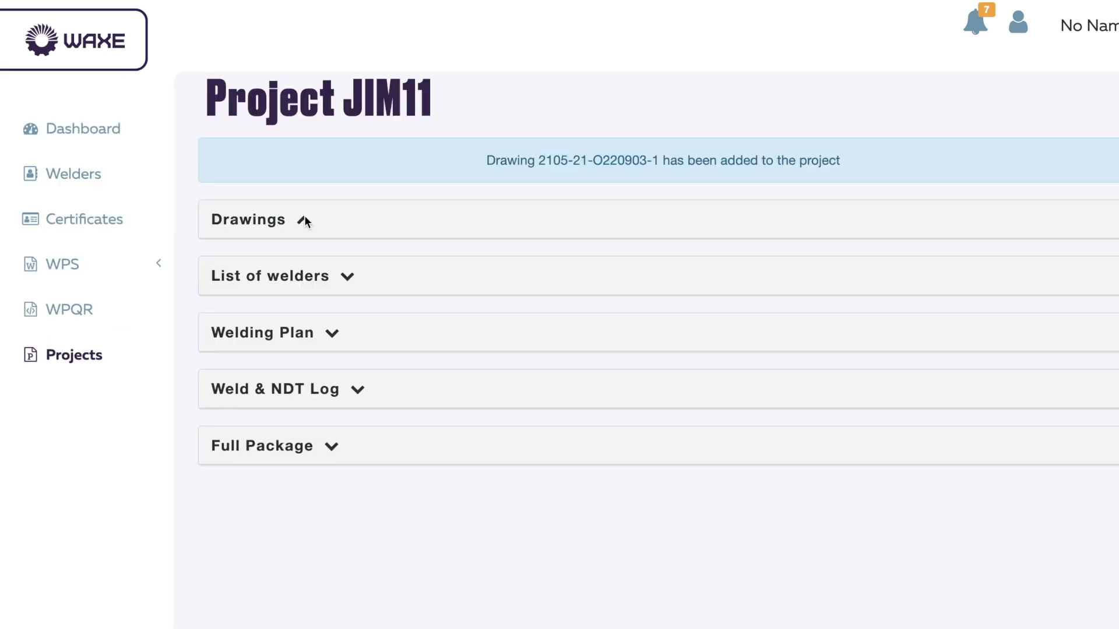
Return to the WPS Wizard and choose drawing 2105-21-O220903-1 of project JIM11.
left_click(120, 263)
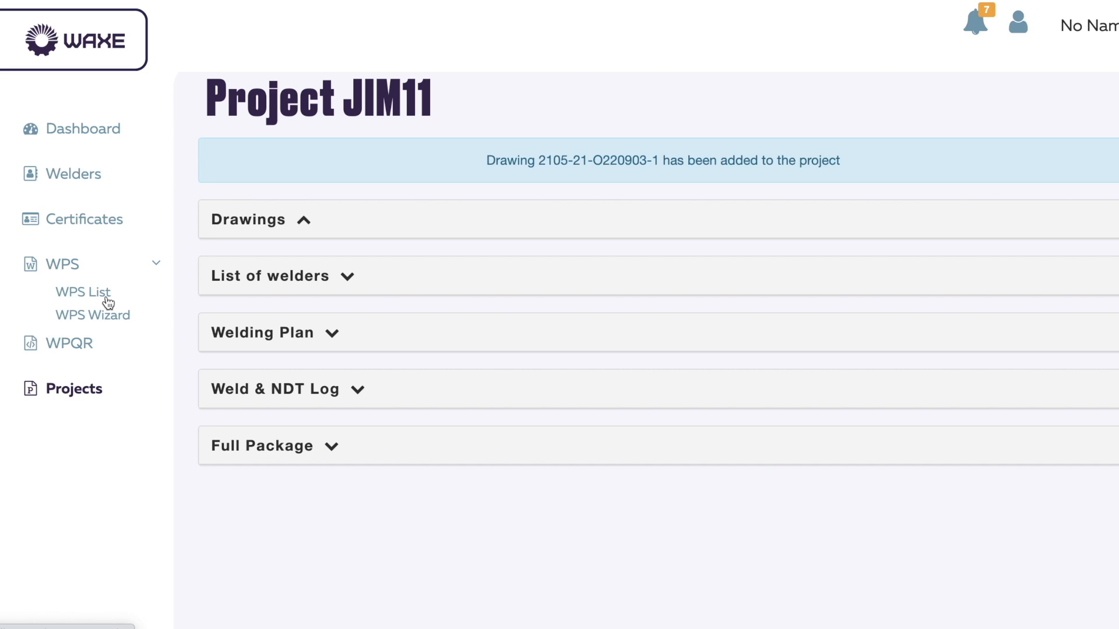
left_click(110, 317)
left_click(346, 327)
left_click(527, 387)
Add the a4 fillet weld WPS for t = 5...20 mm, single layer, with parent material group 1.2 and process 136.
left_click(388, 229)
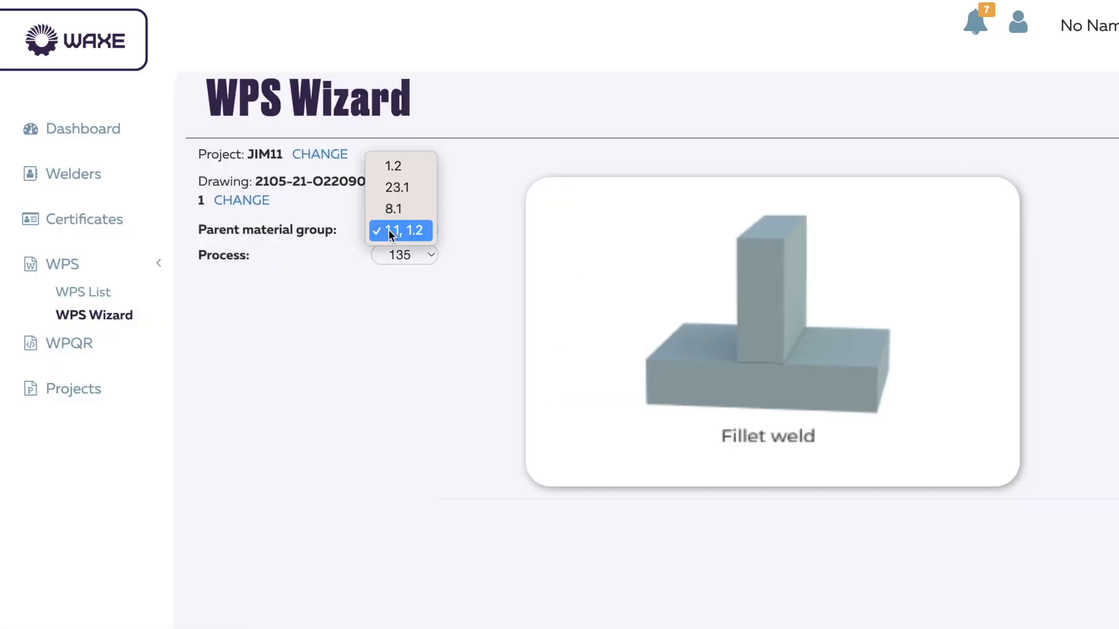
left_click(399, 168)
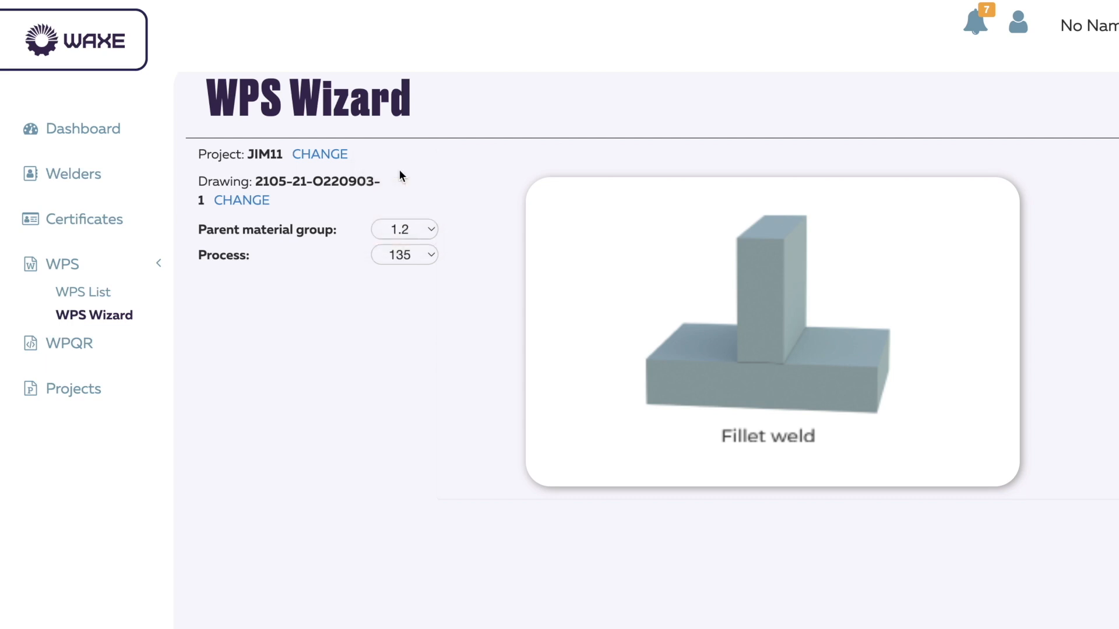
left_click(406, 254)
left_click(406, 280)
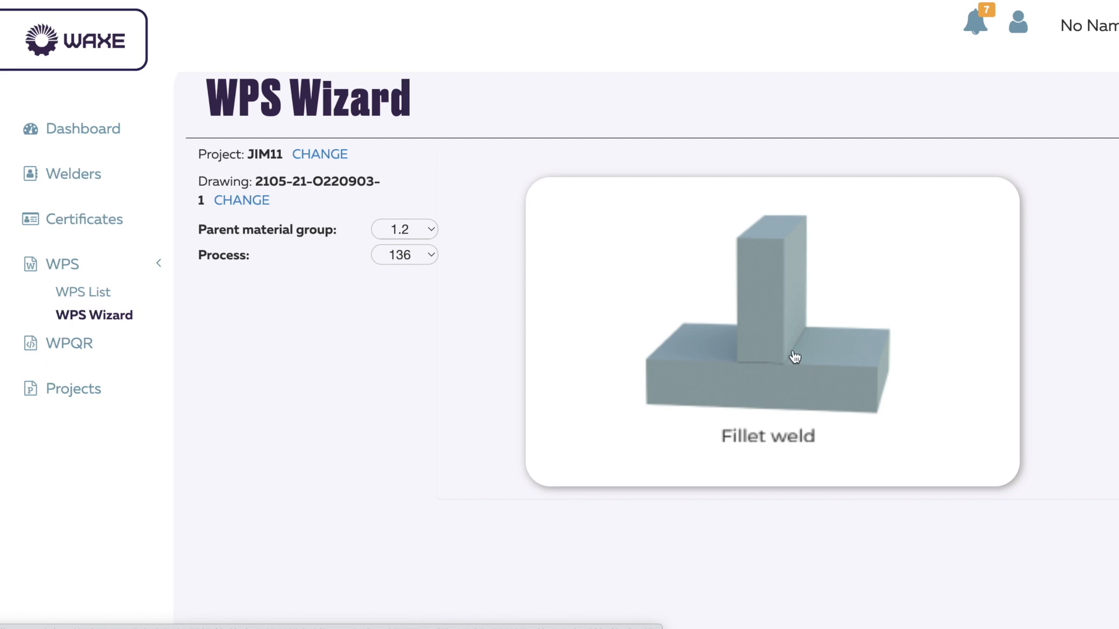
left_click(752, 358)
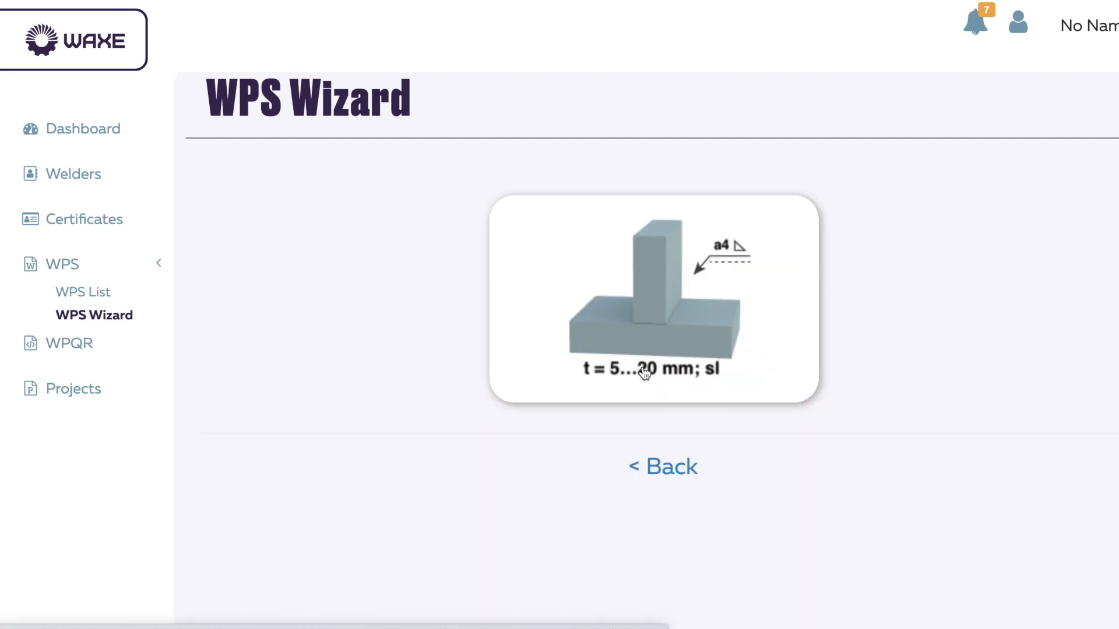
left_click(663, 289)
Add fillet weld WPS W-135FWT-FM1-01 to the drawing, using process 135 and parent material group 1.1, 1.2.
left_click(462, 323)
left_click(415, 255)
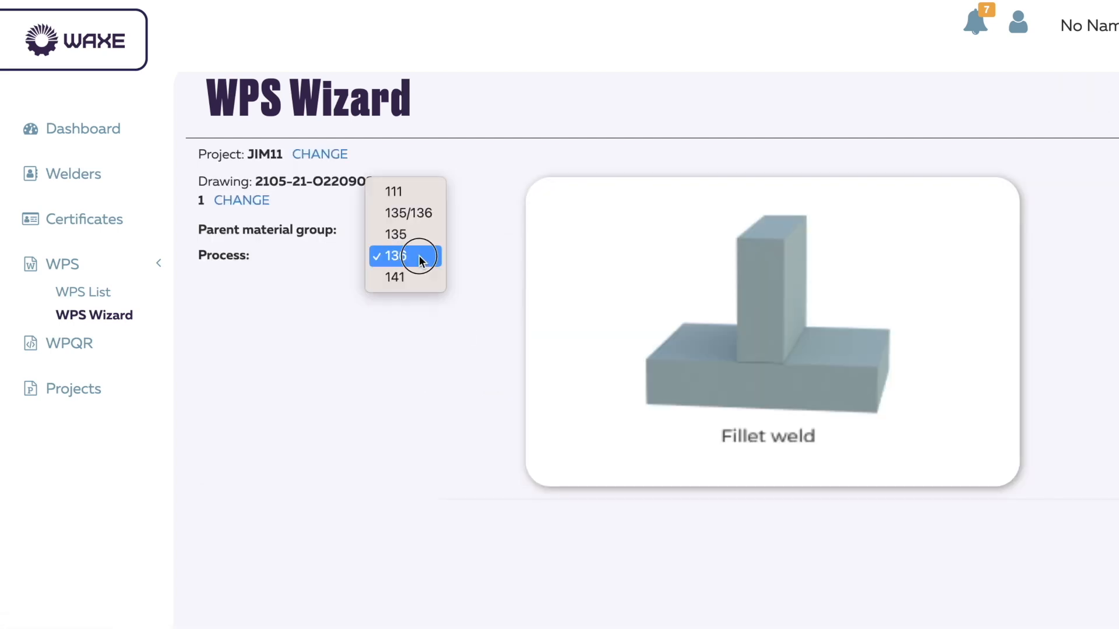
left_click(410, 233)
left_click(410, 229)
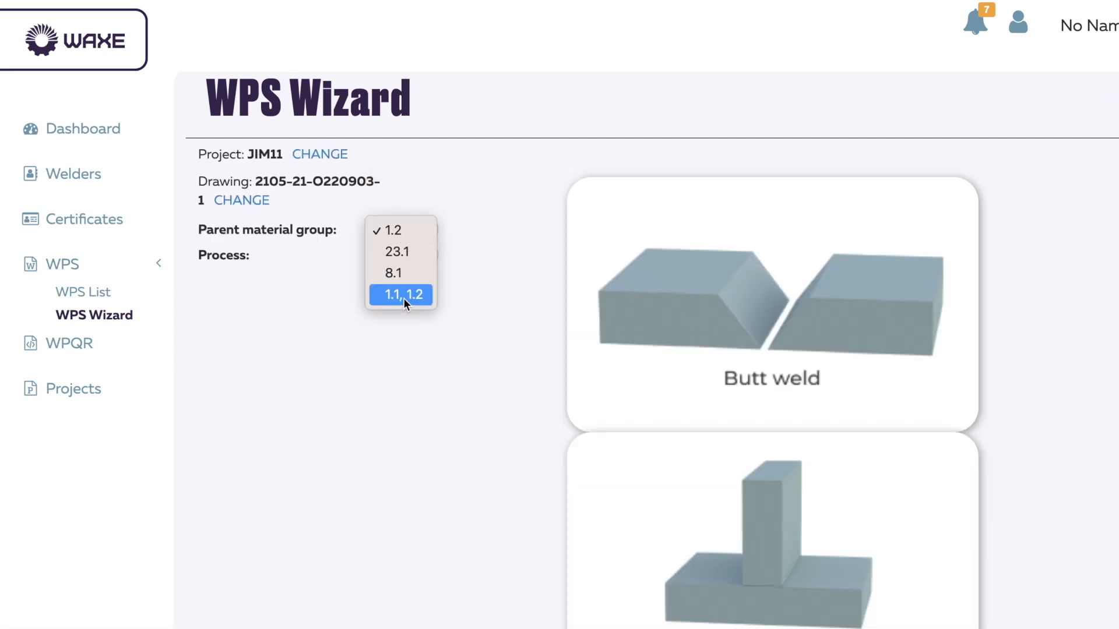
left_click(405, 300)
left_click(693, 396)
left_click(754, 379)
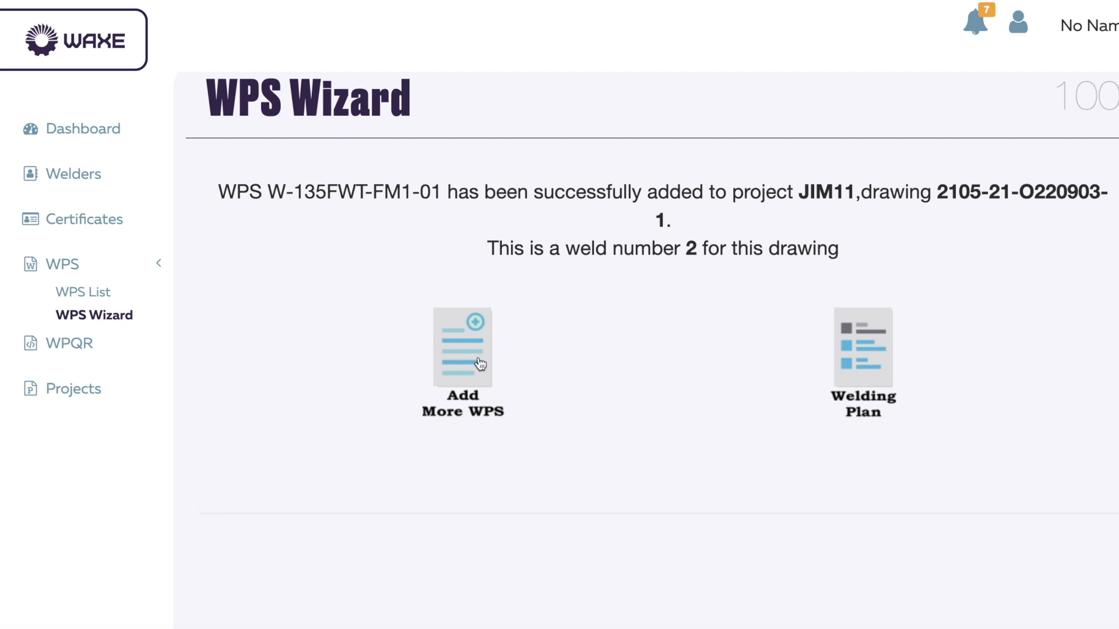
Add another fillet weld WPS to the drawing with the same material group and process.
left_click(479, 364)
left_click(757, 352)
left_click(665, 277)
Add a butt weld WPS to the drawing with parent material group 1.2 and process 135.
left_click(447, 362)
left_click(408, 228)
left_click(397, 169)
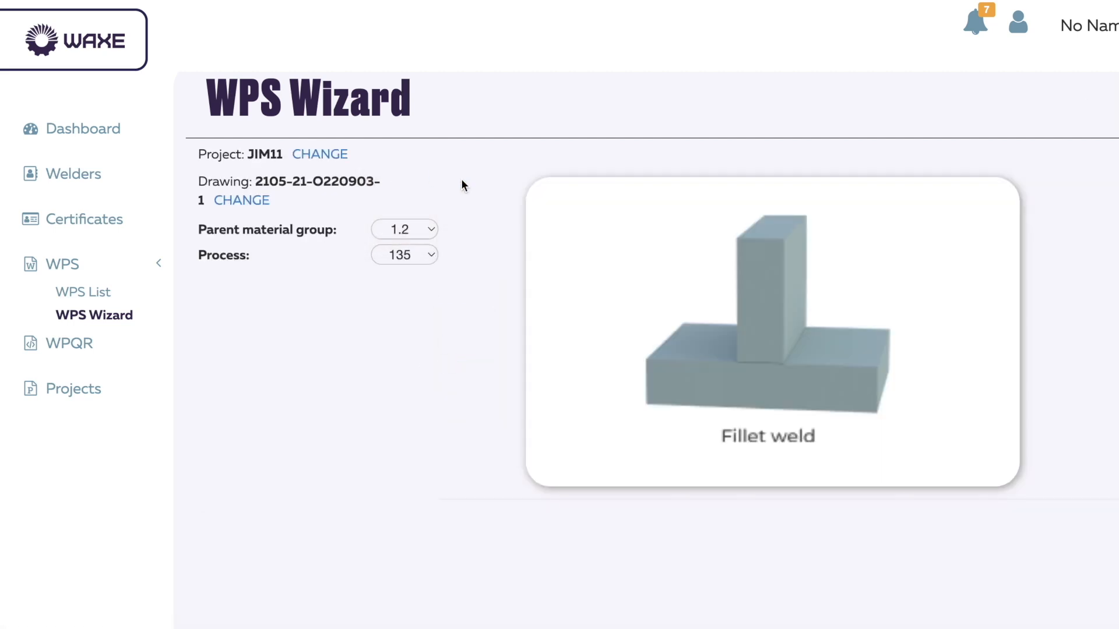
left_click(416, 255)
left_click(416, 257)
left_click(666, 305)
left_click(650, 305)
Add one more WPS to the drawing with process 141 and parent material group 8.1.
left_click(476, 332)
left_click(423, 261)
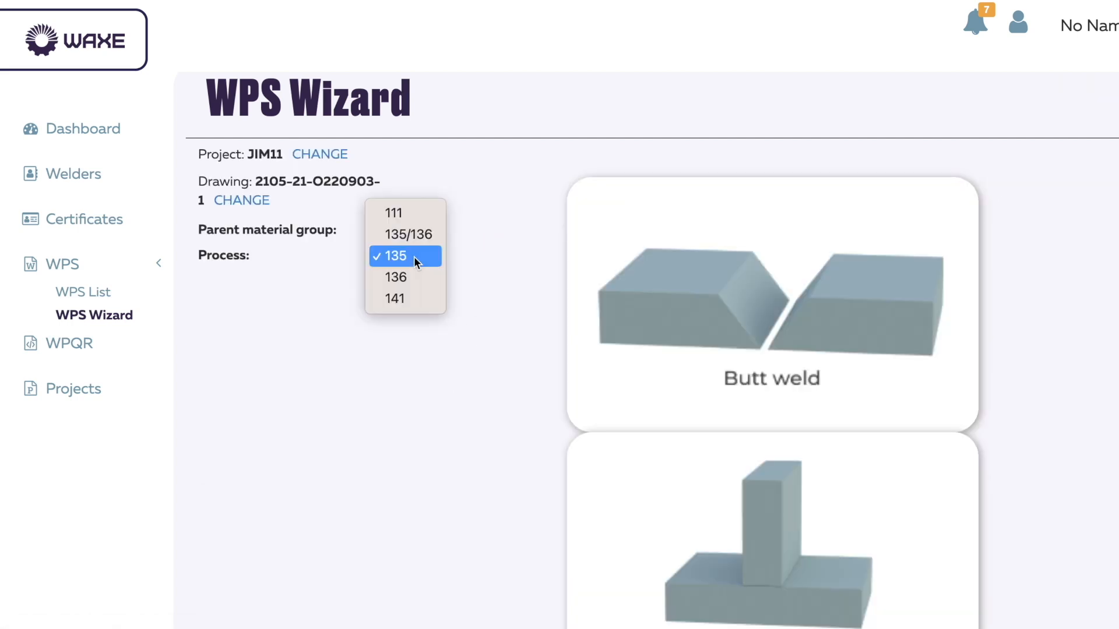
left_click(408, 300)
left_click(417, 229)
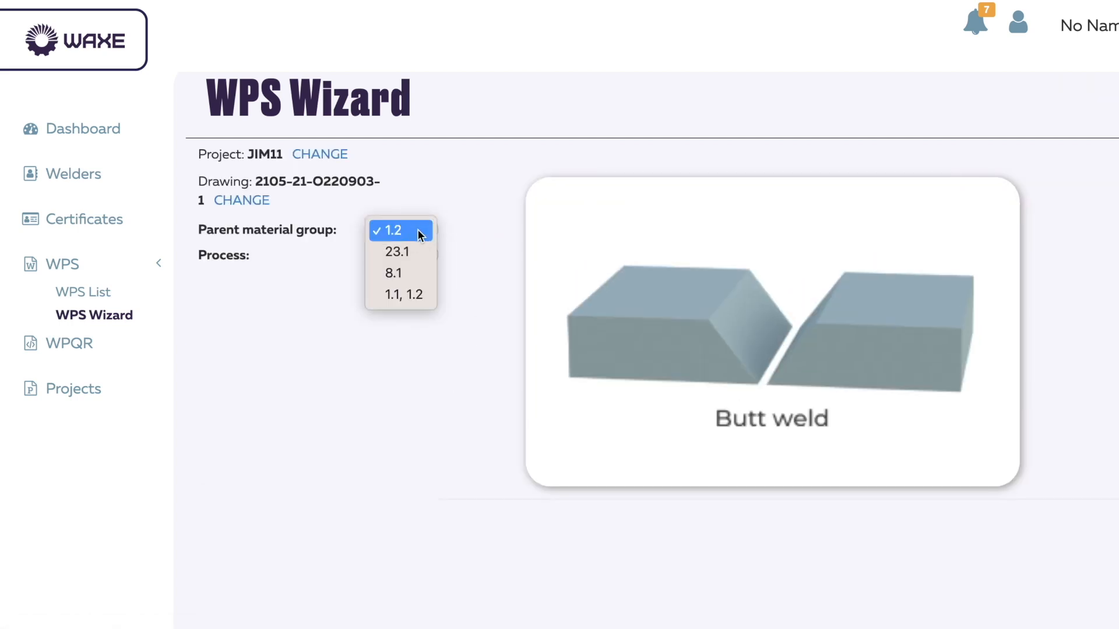
left_click(413, 275)
left_click(755, 302)
left_click(750, 304)
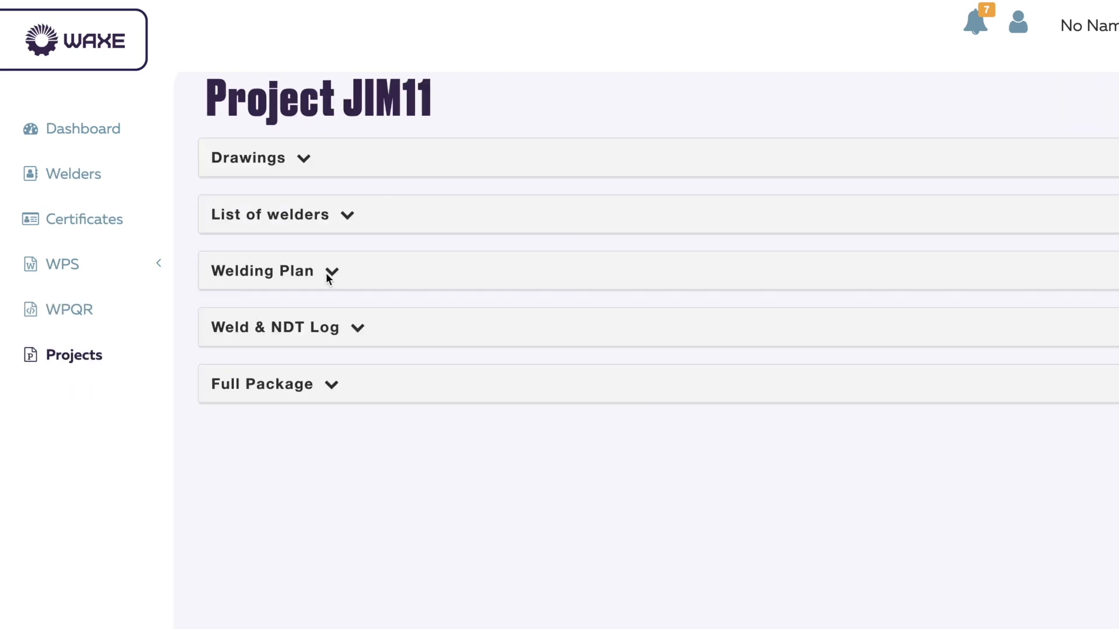
Examine the list of welders in project JIM11.
left_click(330, 272)
scroll(547, 404, "down", 5)
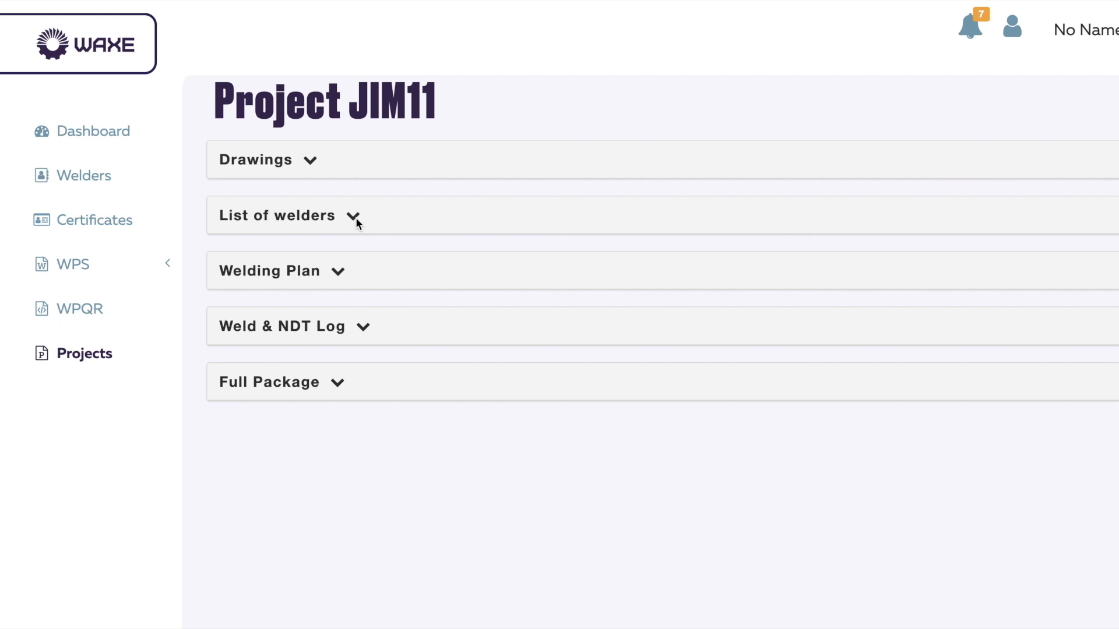
left_click(355, 218)
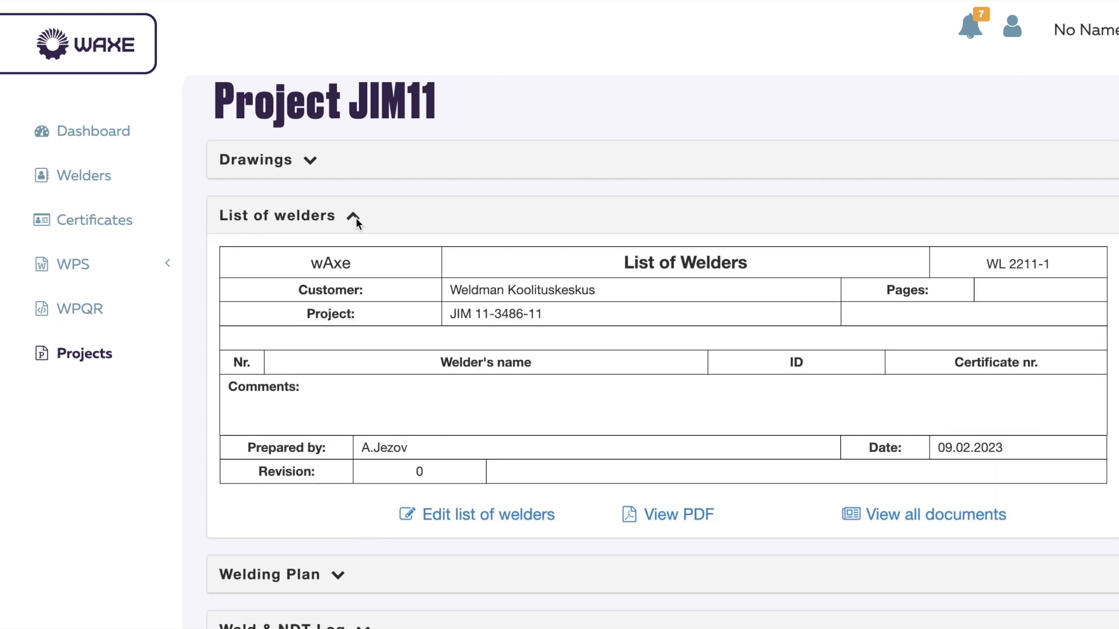
left_click(356, 218)
From the welding plan, add suitable certificates TC201215-1(1), TC201215-4(1), TC201215-6(1) and TC201215-9(1) for WPS W-135BW-FM1-01 to project JIM11.
left_click(335, 270)
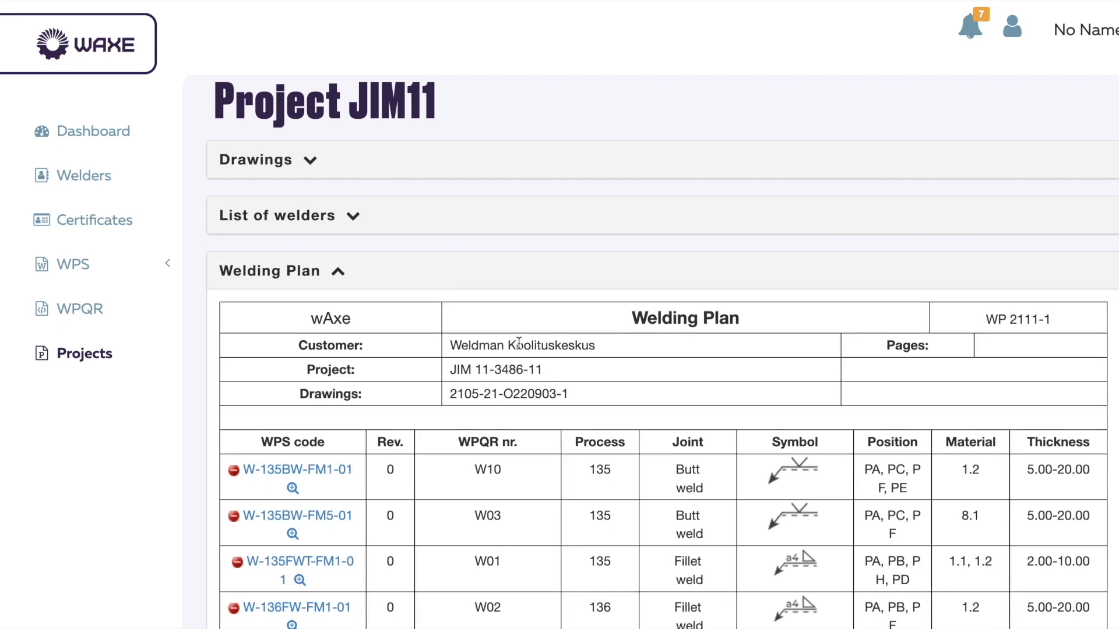
scroll(518, 344, "down", 3)
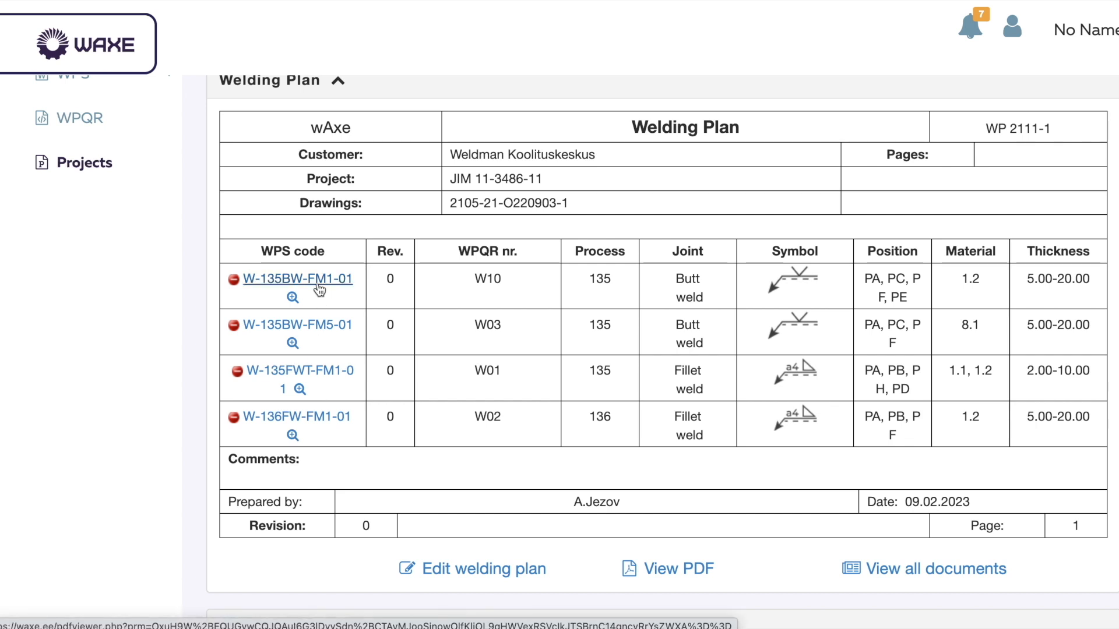
left_click(292, 298)
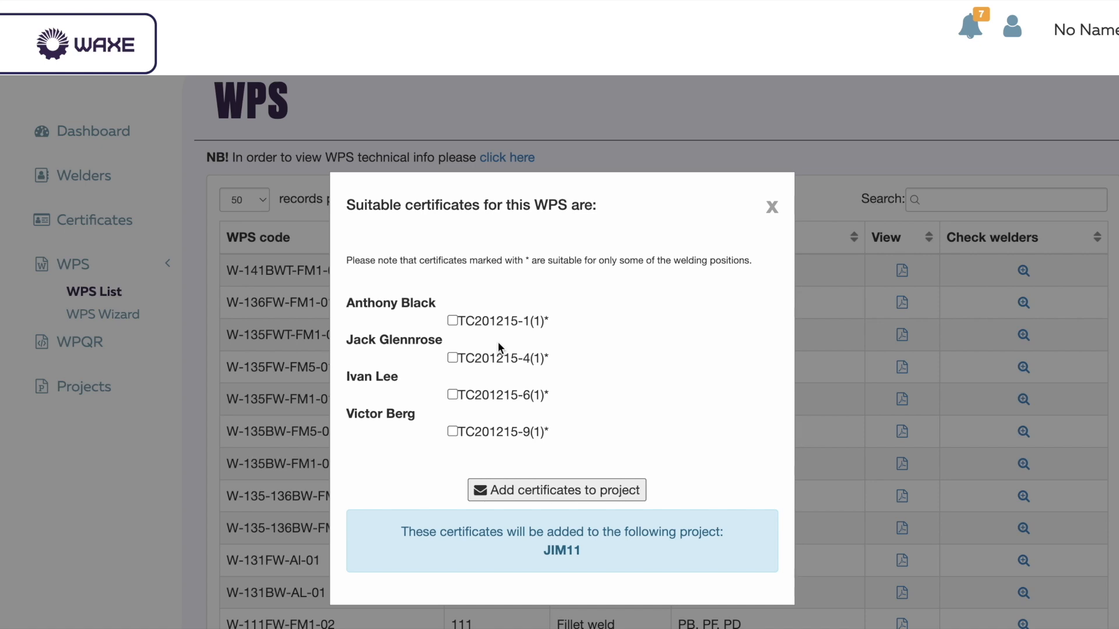
left_click(452, 358)
left_click(542, 492)
scroll(545, 494, "down", 1)
scroll(545, 495, "down", 2)
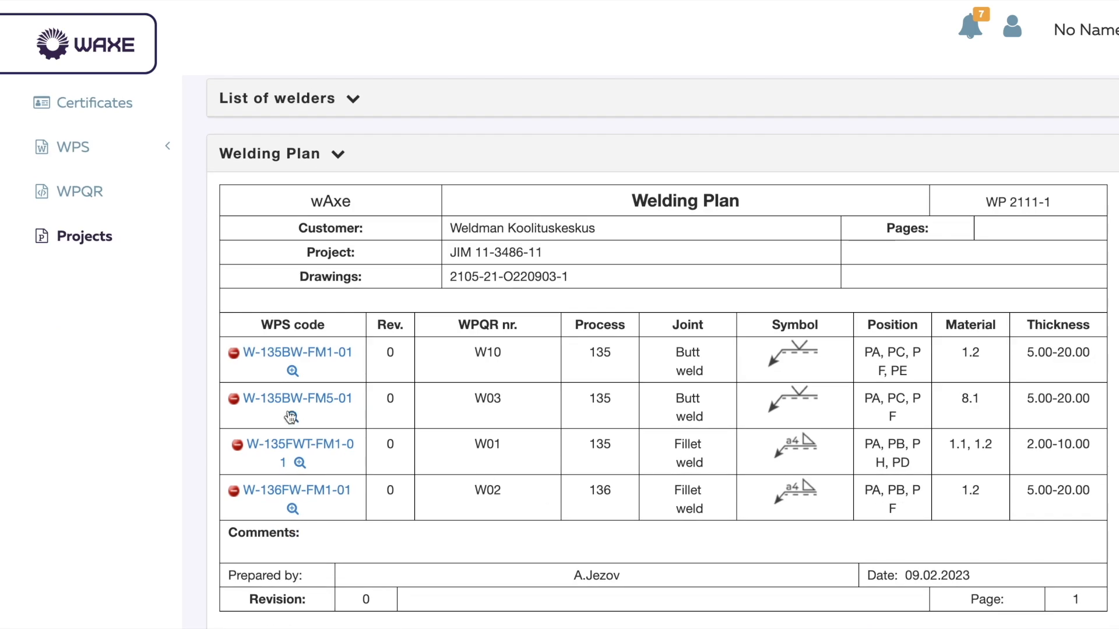
Check which welder certificates suit WPS W-135BW-FM5-01 and return to project JIM11's welding plan.
left_click(292, 414)
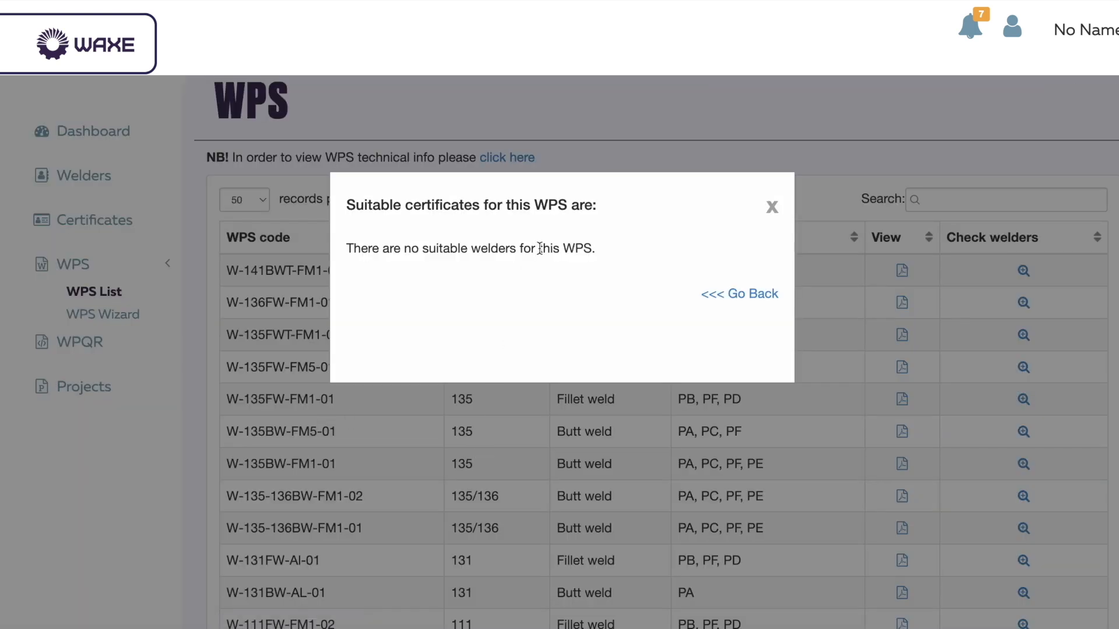
left_click(773, 208)
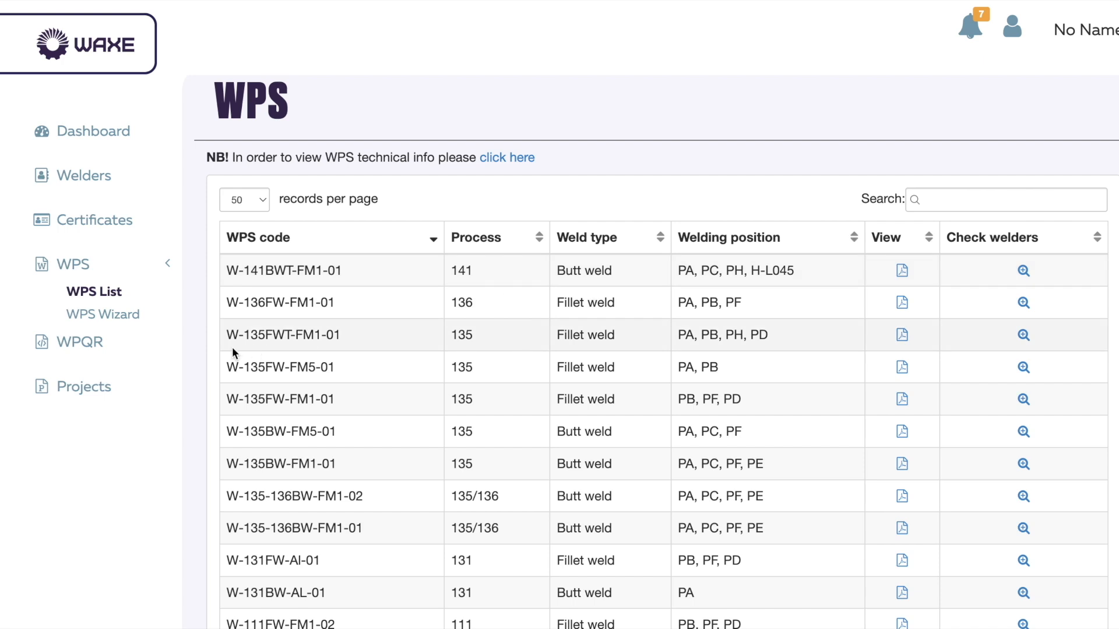
left_click(84, 387)
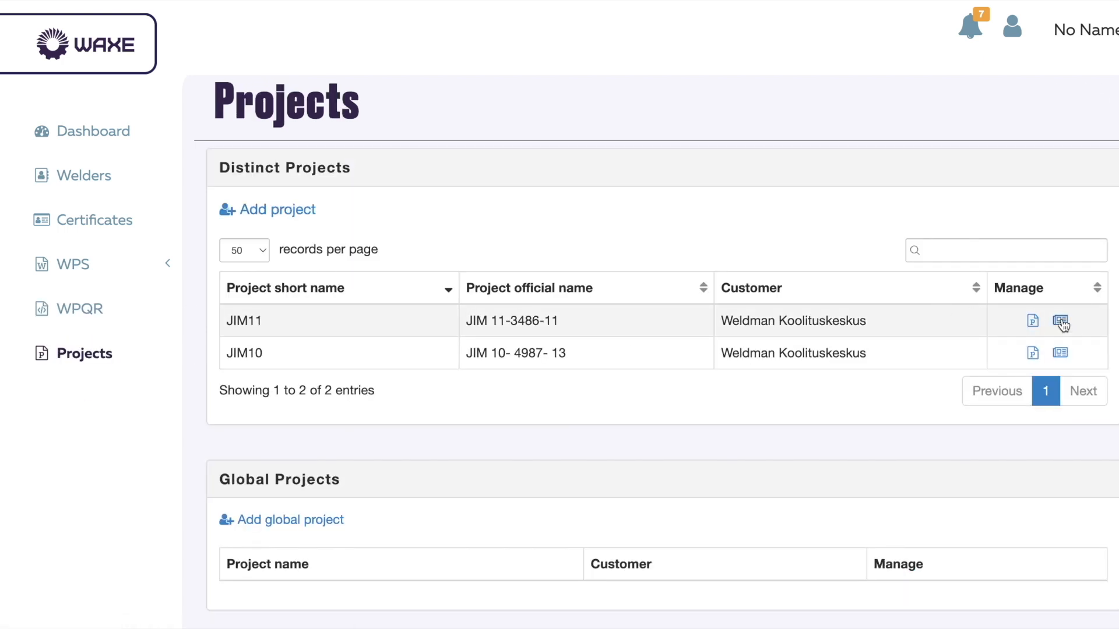
left_click(1061, 323)
left_click(337, 272)
scroll(333, 496, "down", 4)
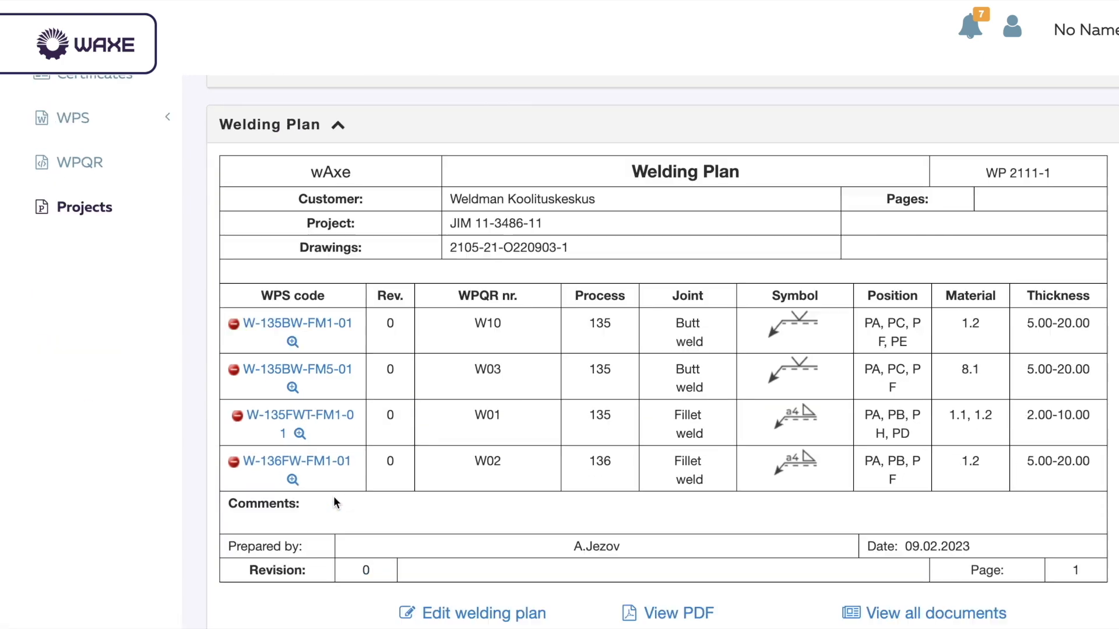
Check the suitable welder certificates for WPS W-135FWT-FM1-01 and W-136FW-FM1-01 from the welding plan.
left_click(301, 424)
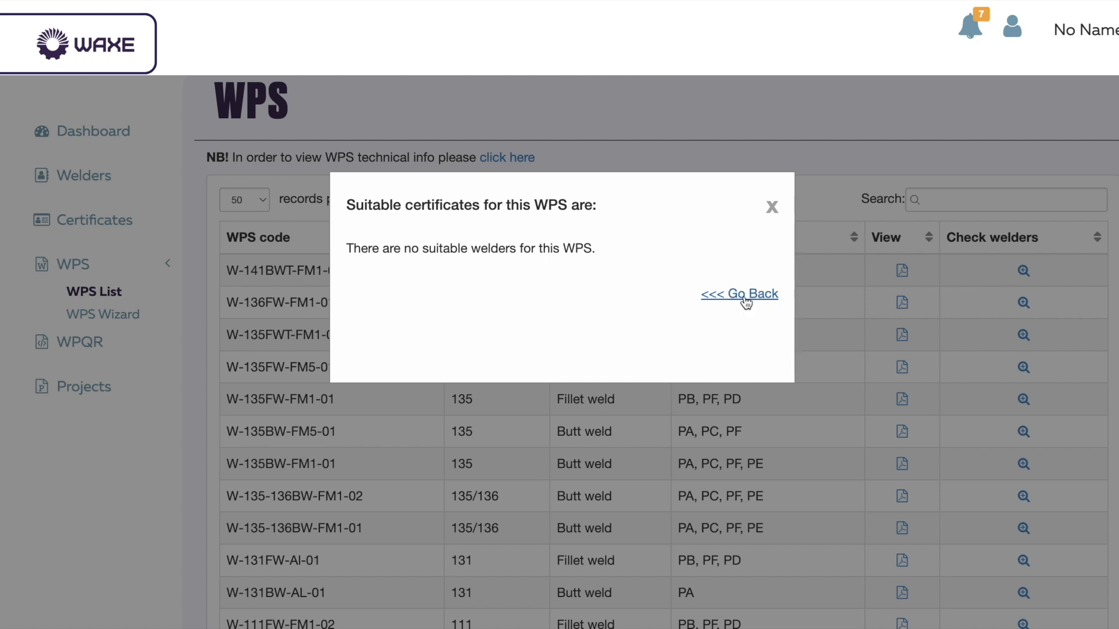
left_click(739, 294)
scroll(357, 457, "down", 3)
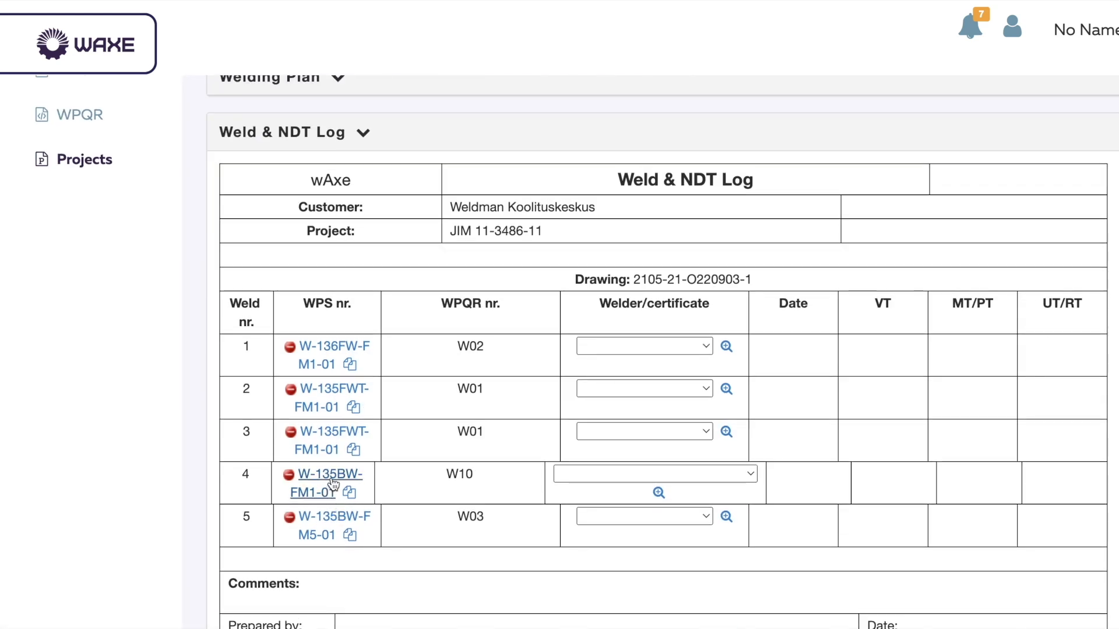
left_click(359, 125)
left_click(343, 120)
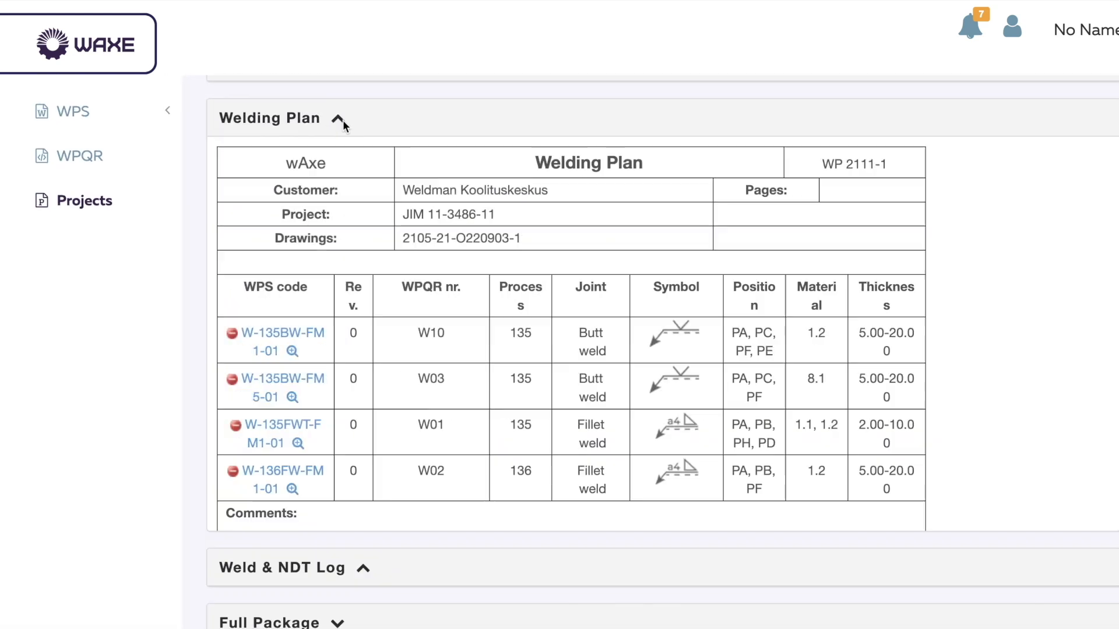
left_click(292, 472)
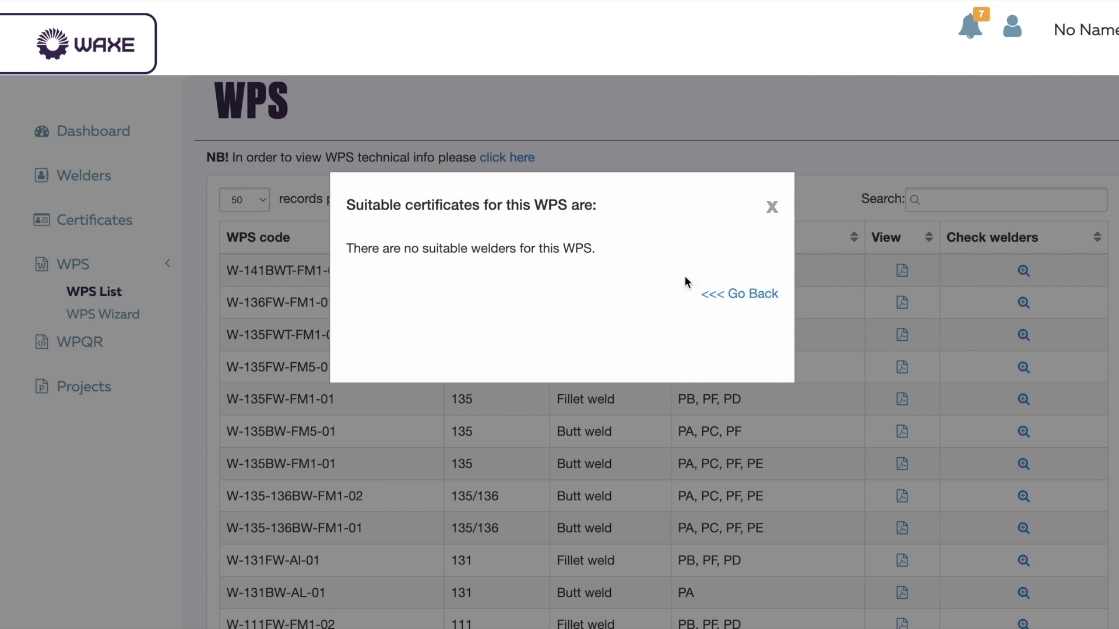
left_click(742, 294)
Review the welders and certificates added to the project's list of welders.
left_click(364, 326)
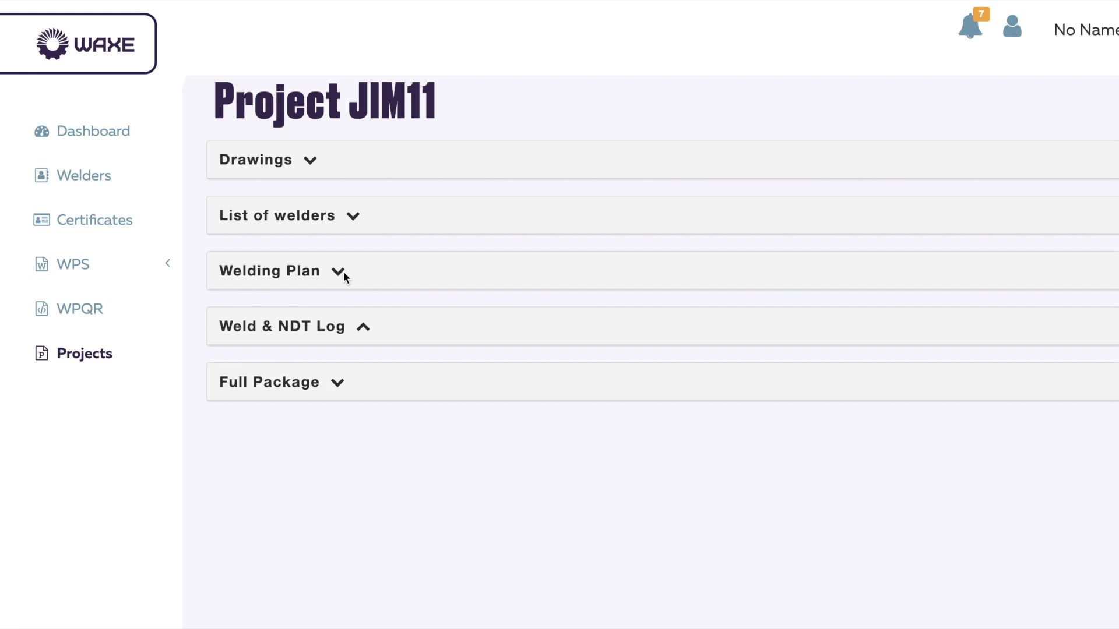
left_click(352, 216)
scroll(699, 291, "down", 3)
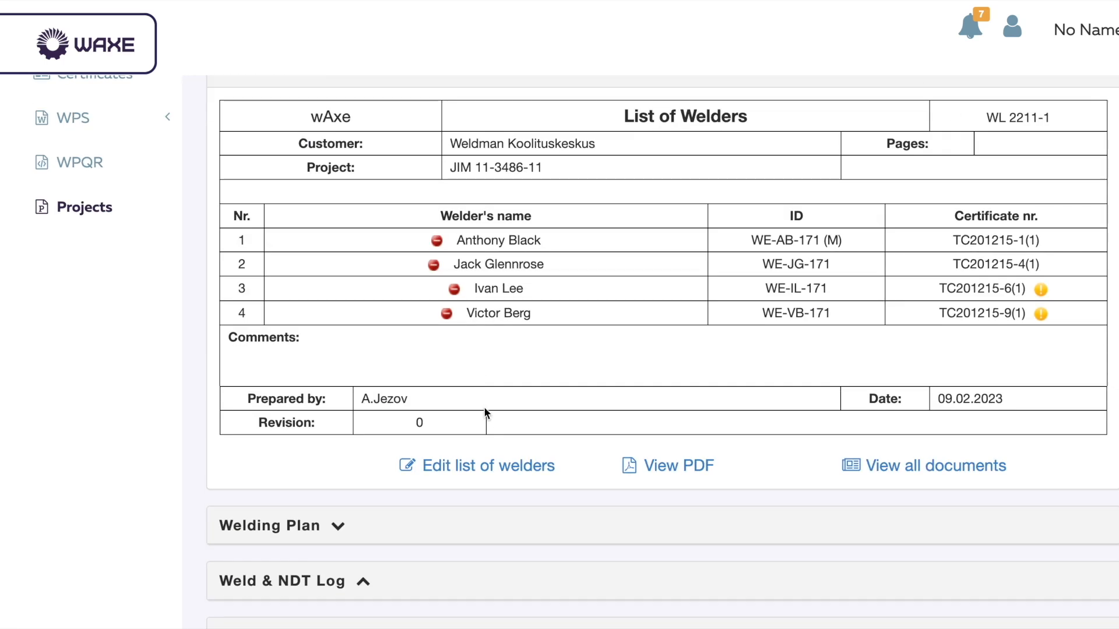
scroll(484, 410, "up", 1)
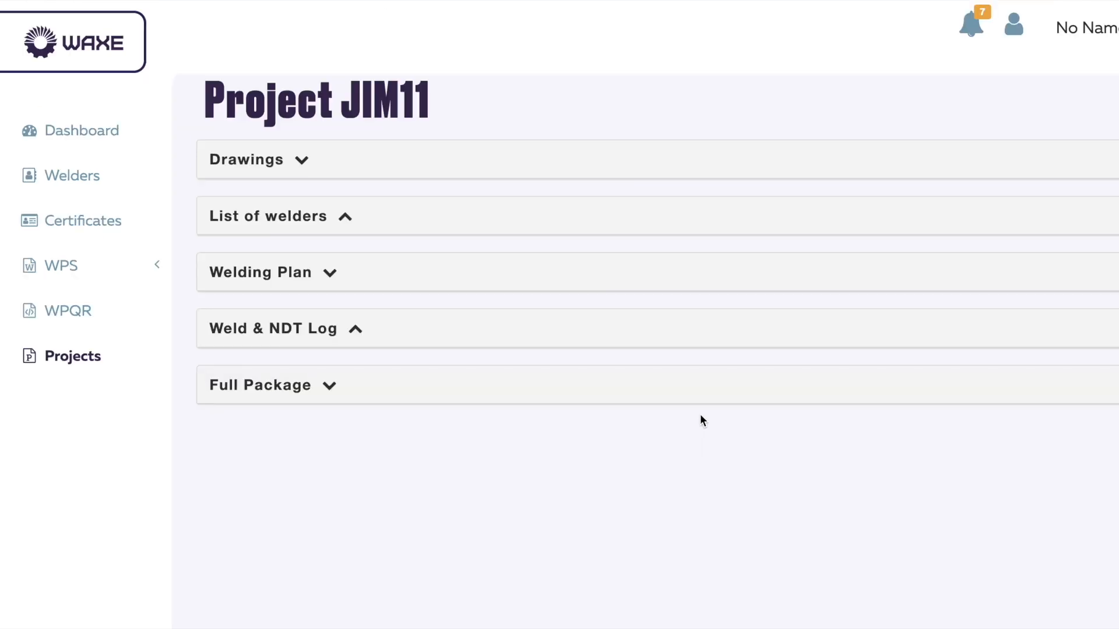
Check the welder/certificate choices offered for welds 1 to 3 in the Weld & NDT Log.
left_click(352, 330)
scroll(353, 331, "down", 5)
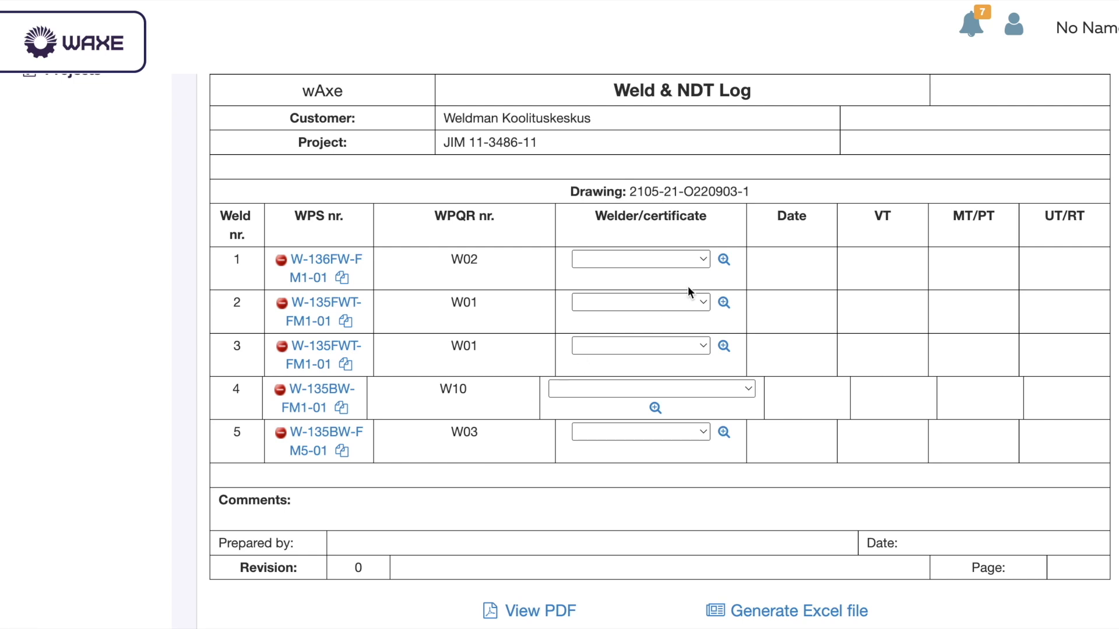
left_click(705, 261)
left_click(705, 261)
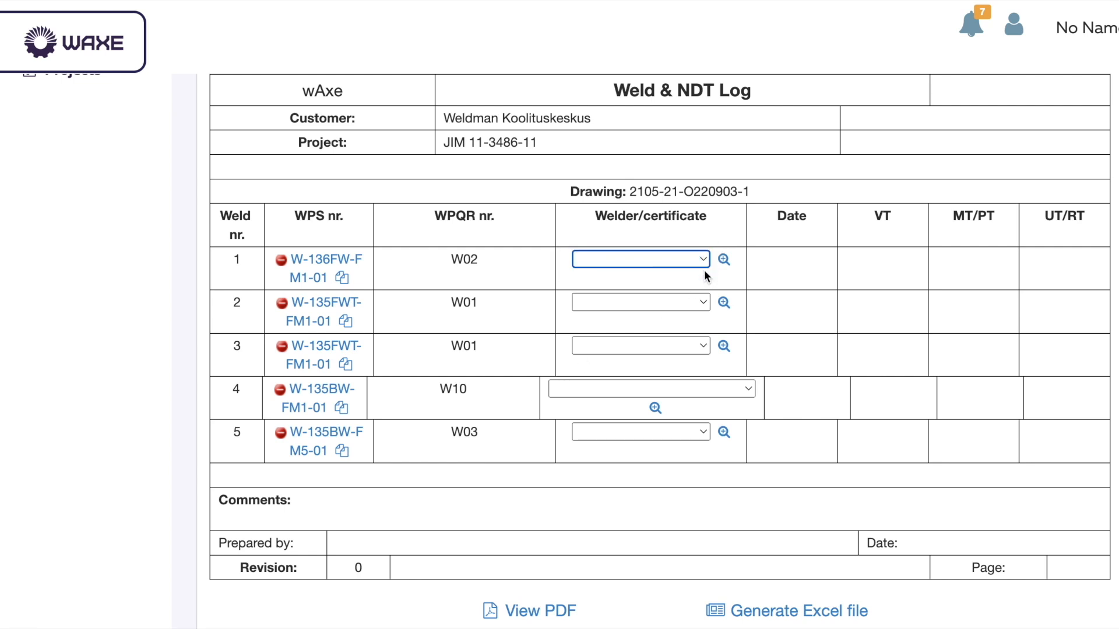
left_click(705, 303)
left_click(705, 346)
left_click(706, 346)
left_click(705, 346)
Assign certificate TC201215-4(1) to weld 4 in the Weld & NDT Log and set its date to 09.02.2023.
left_click(752, 393)
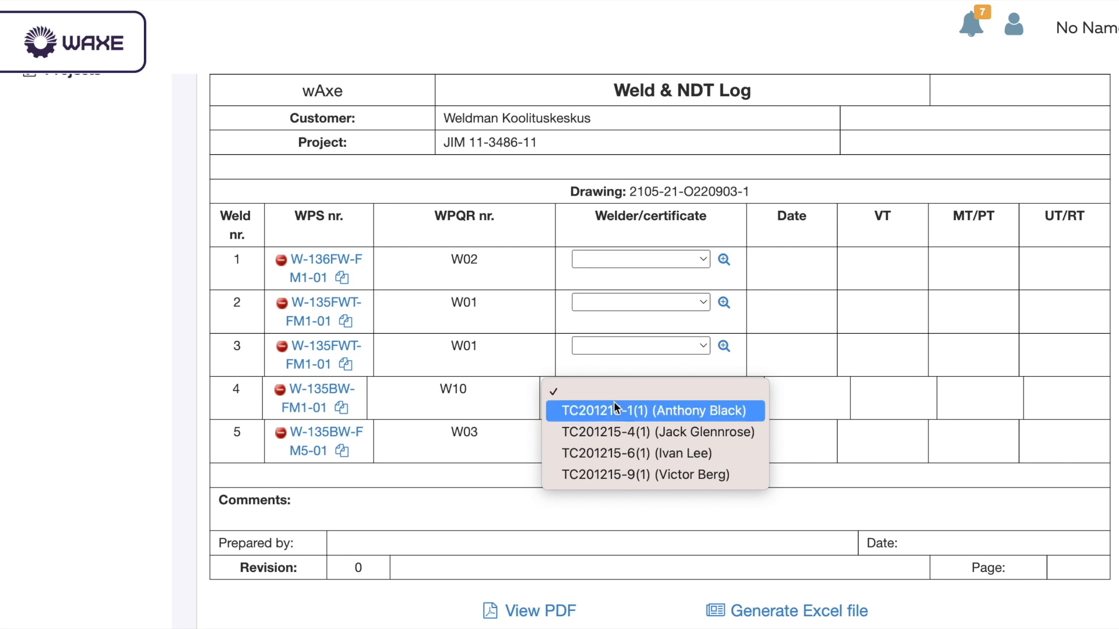
left_click(612, 431)
scroll(610, 442, "down", 1)
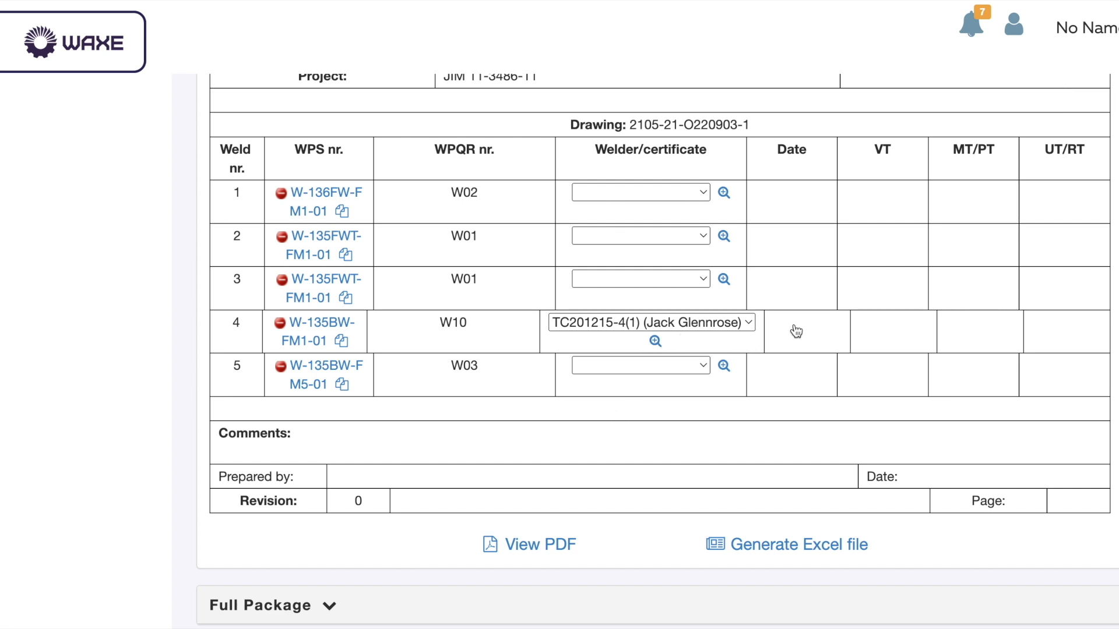
left_click(795, 330)
left_click(763, 273)
left_click(428, 388)
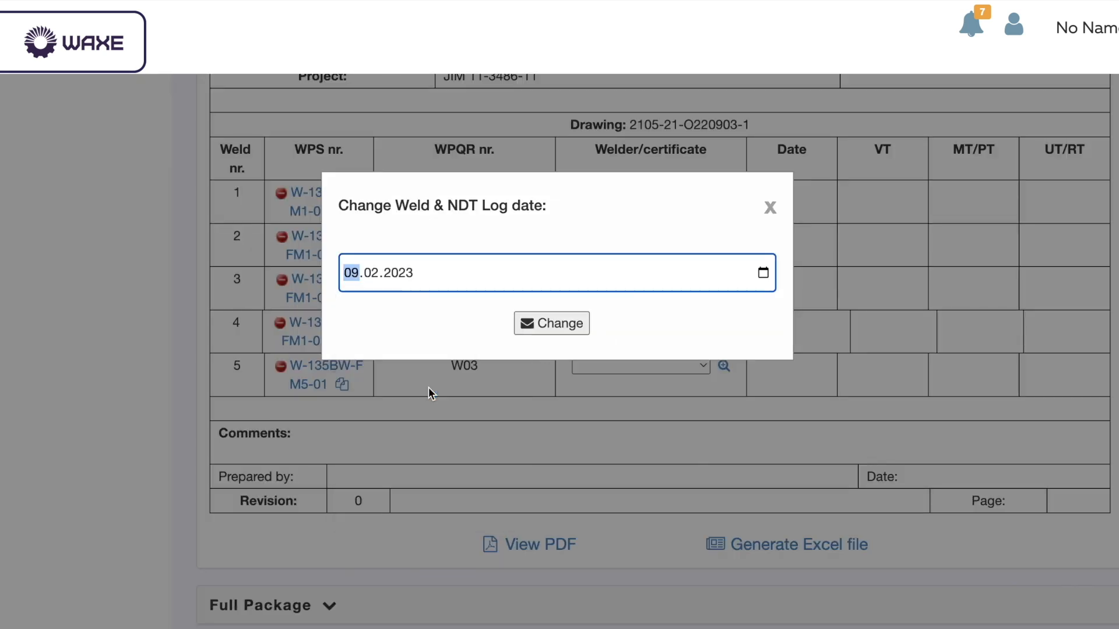
left_click(550, 330)
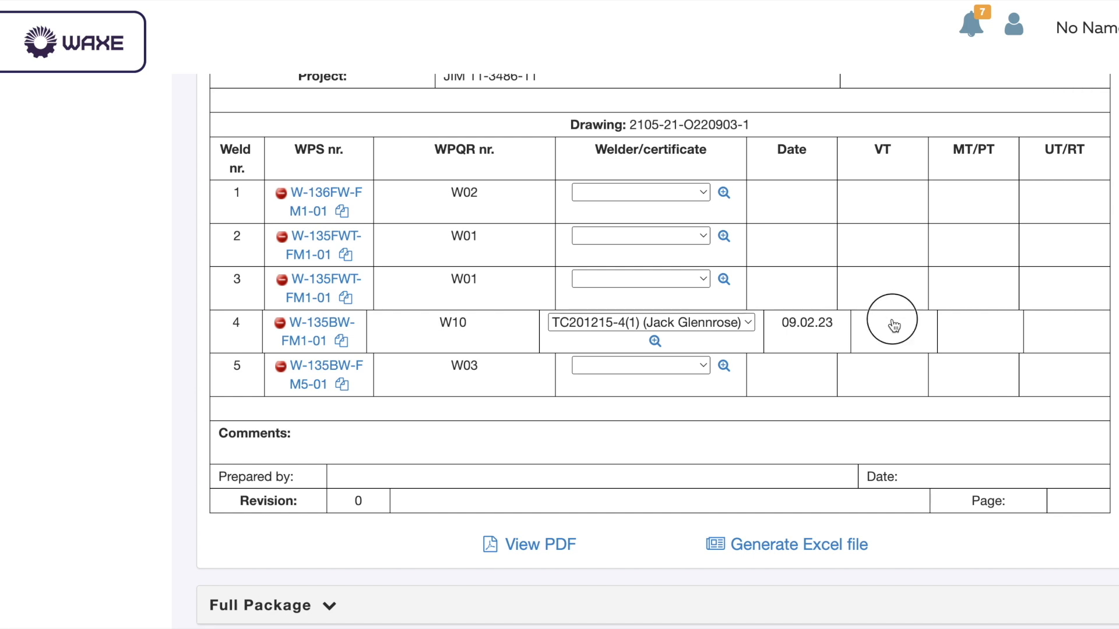
Set the VT report number of weld 4 to 100%.
left_click(891, 322)
left_click(649, 252)
left_click(443, 289)
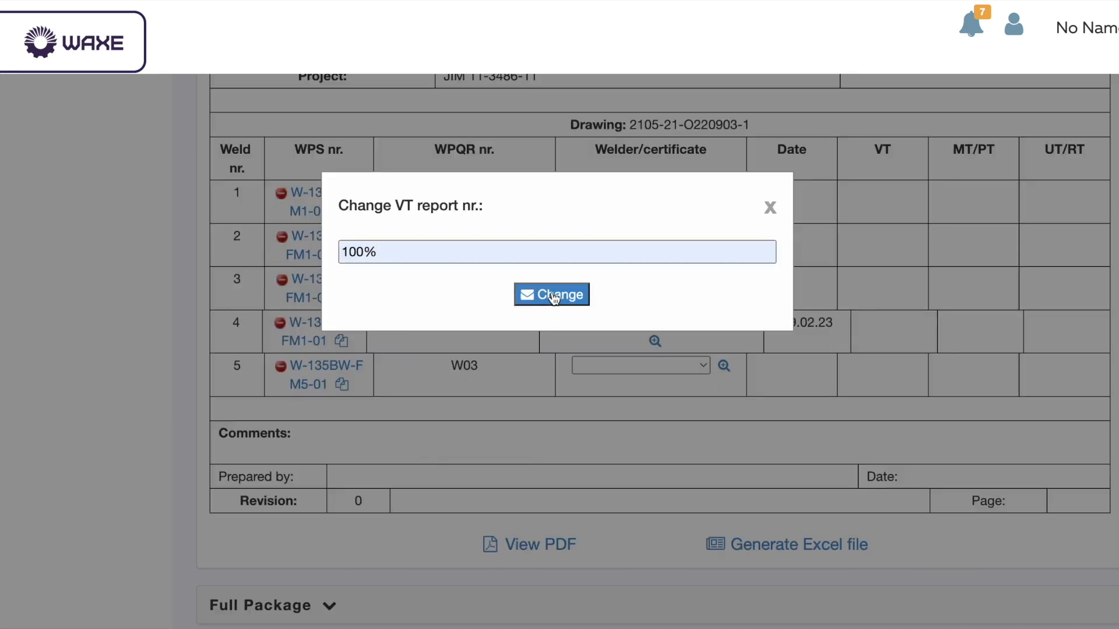
left_click(547, 295)
Set the MT/PT report number of weld 4 to MT220903-1.
left_click(947, 335)
left_click(541, 255)
left_click(473, 348)
left_click(554, 295)
Set the UT/RT report number of weld 4 to UT2133-2.
left_click(1045, 326)
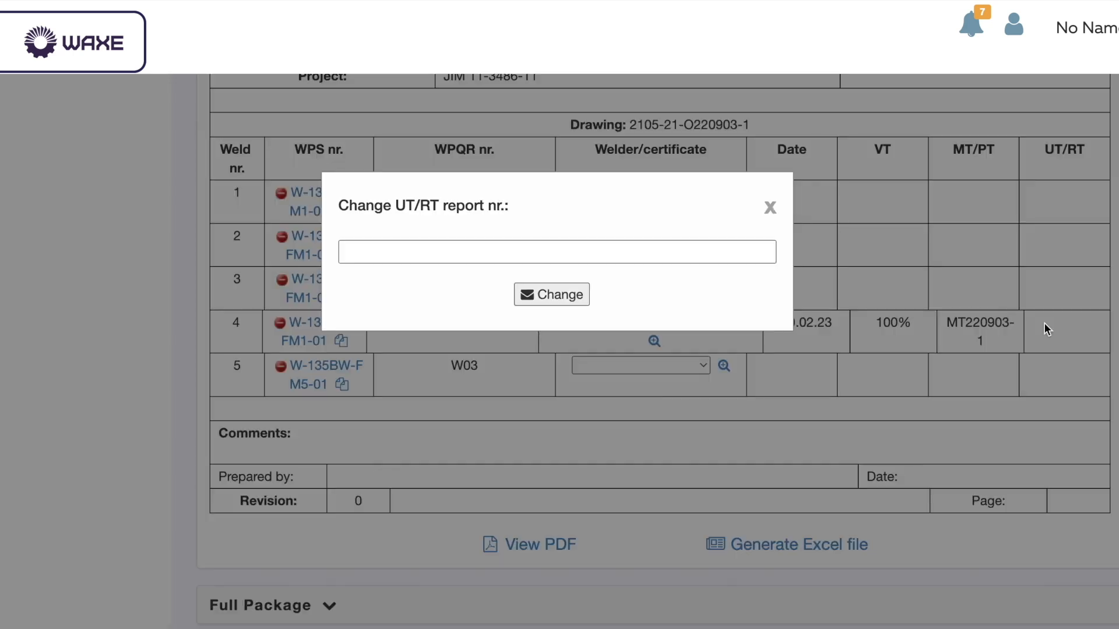
left_click(668, 256)
left_click(463, 348)
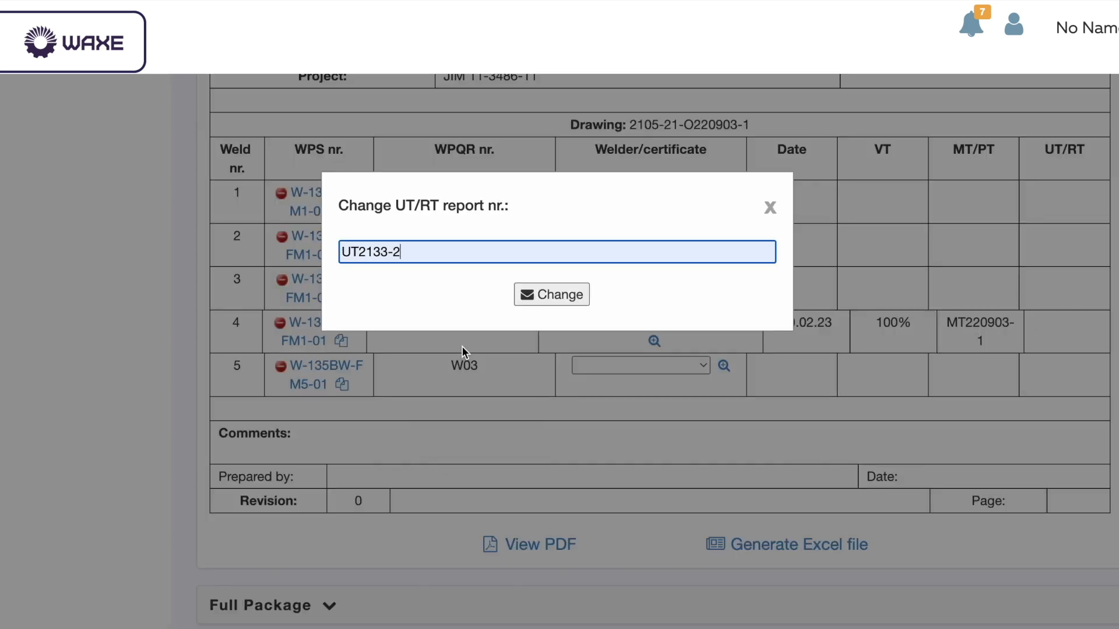
left_click(562, 300)
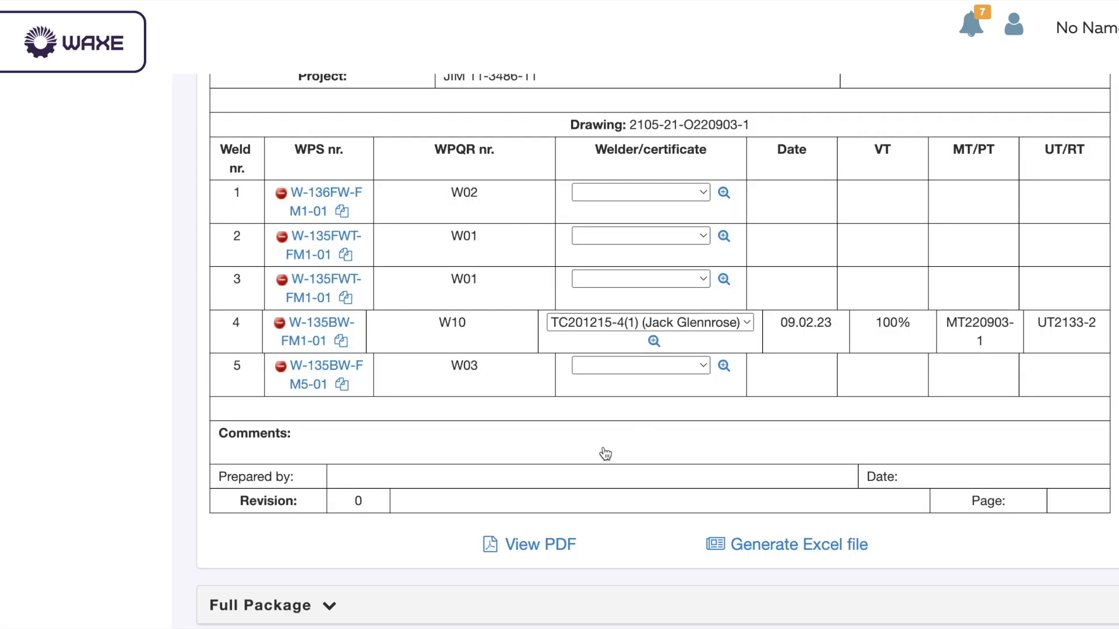
Preview the Weld & NDT Log as a PDF and generate its Excel file.
left_click(517, 548)
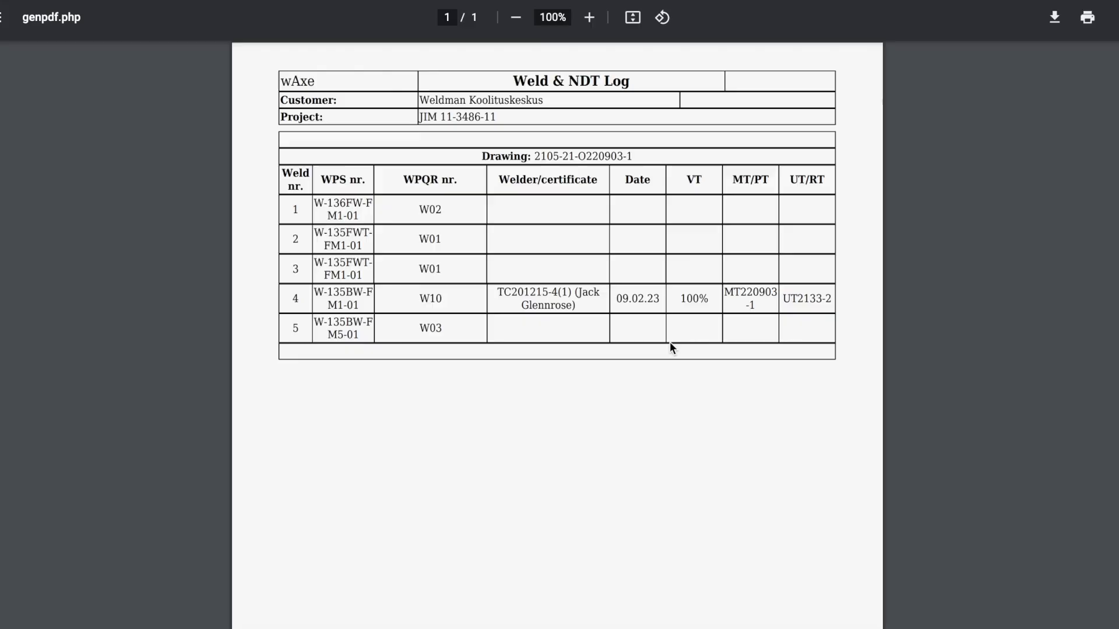
scroll(712, 271, "down", 4)
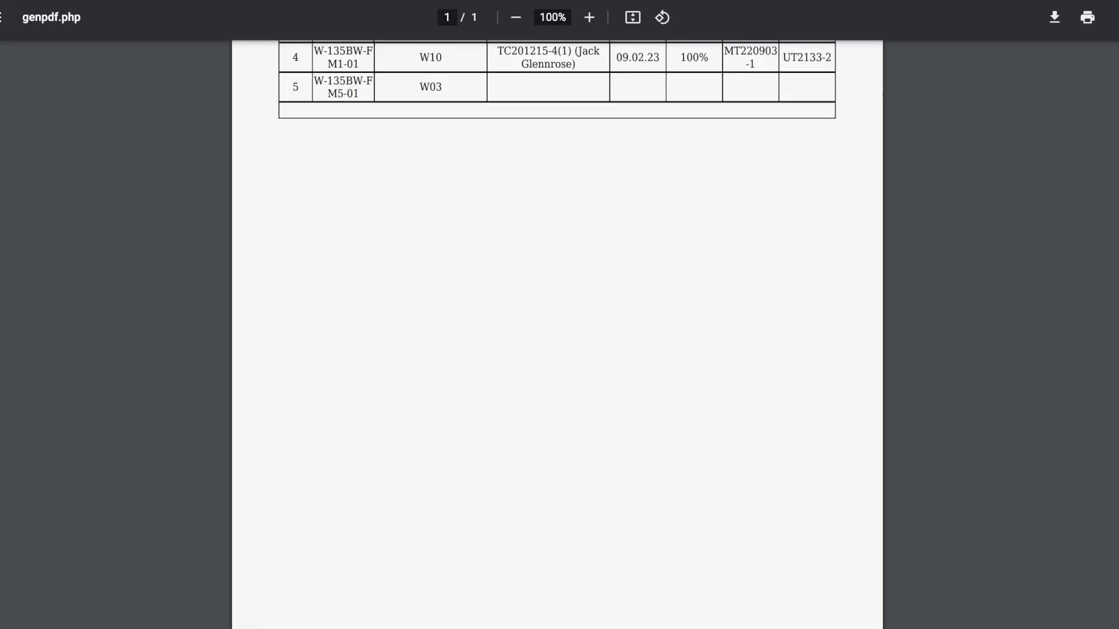
left_click(408, 1)
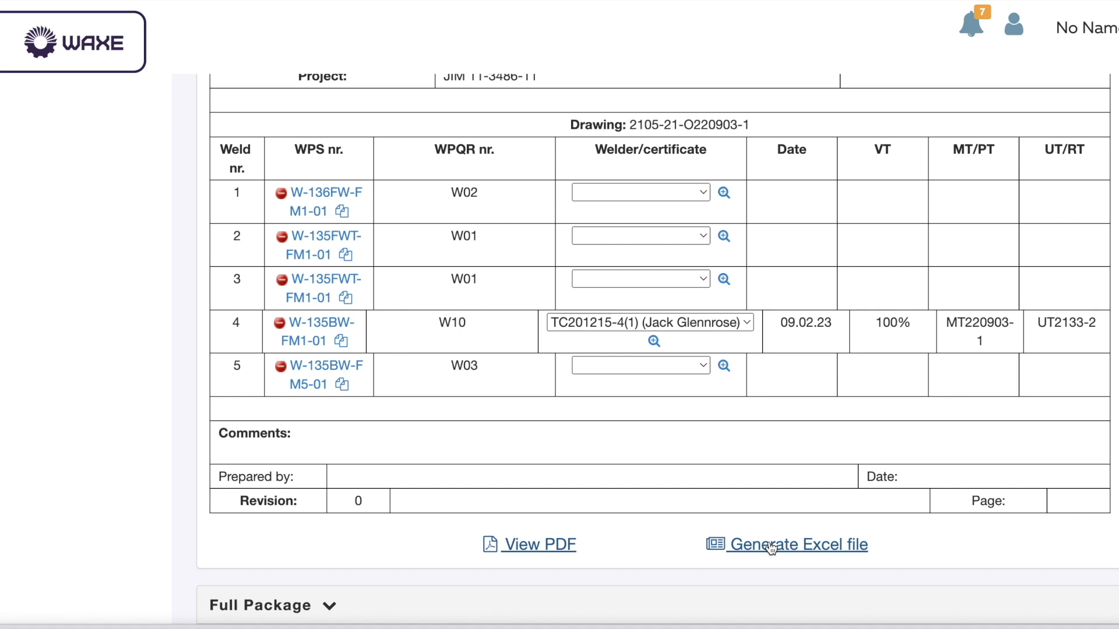
left_click(771, 546)
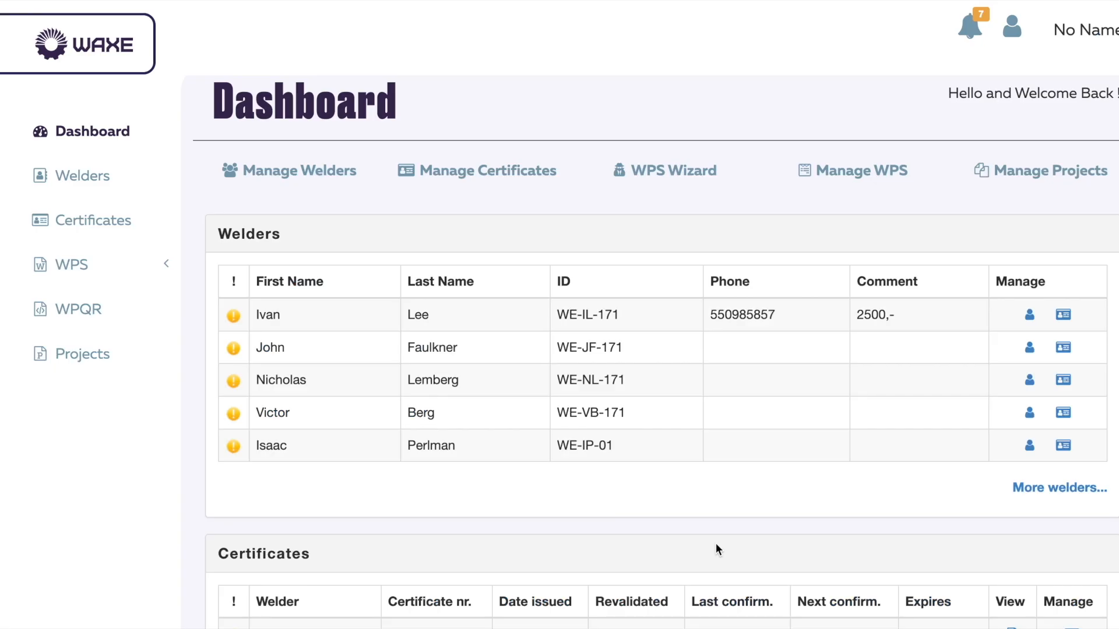
Reopen project JIM11 and look through its drawings, list of welders and welding plan.
left_click(88, 353)
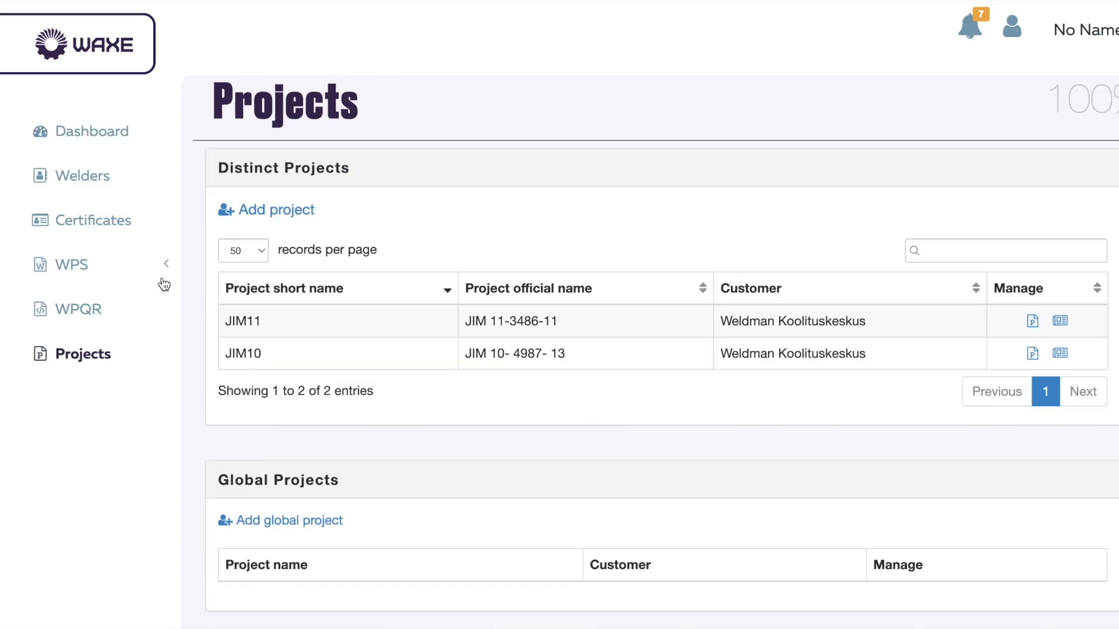
left_click(1060, 320)
left_click(310, 162)
left_click(310, 162)
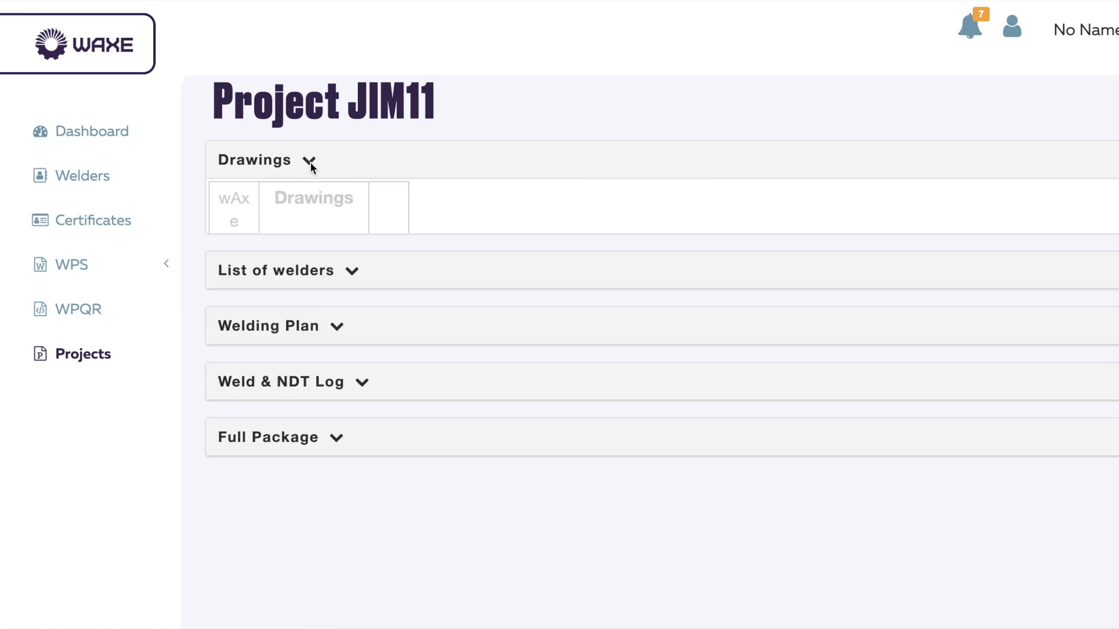
left_click(352, 217)
scroll(431, 288, "down", 2)
scroll(358, 172, "up", 1)
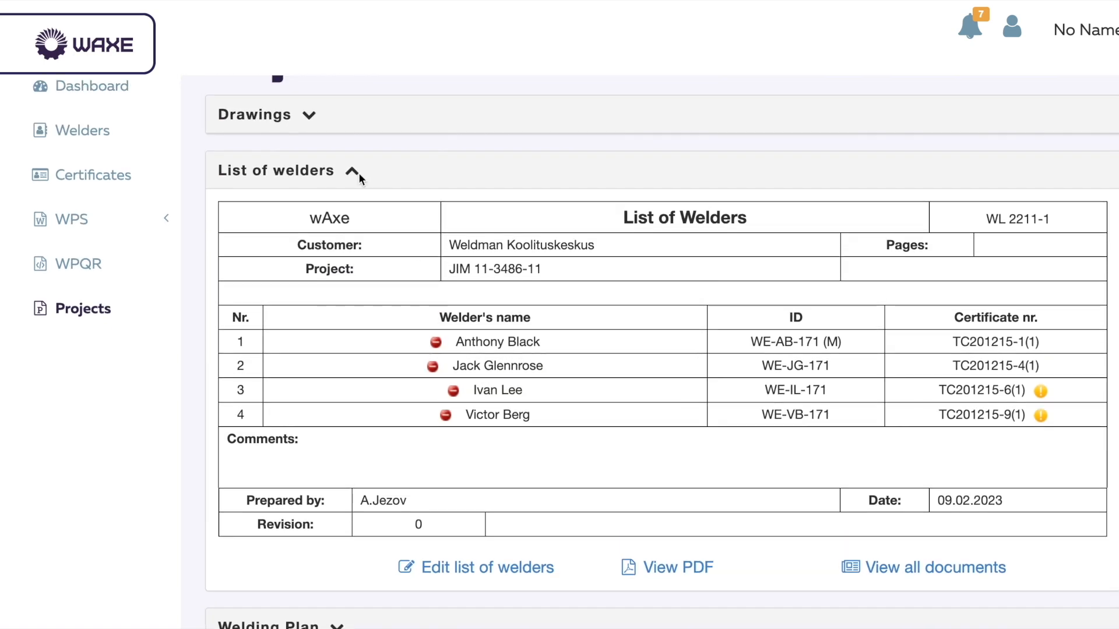
left_click(353, 170)
left_click(338, 226)
scroll(338, 225, "down", 3)
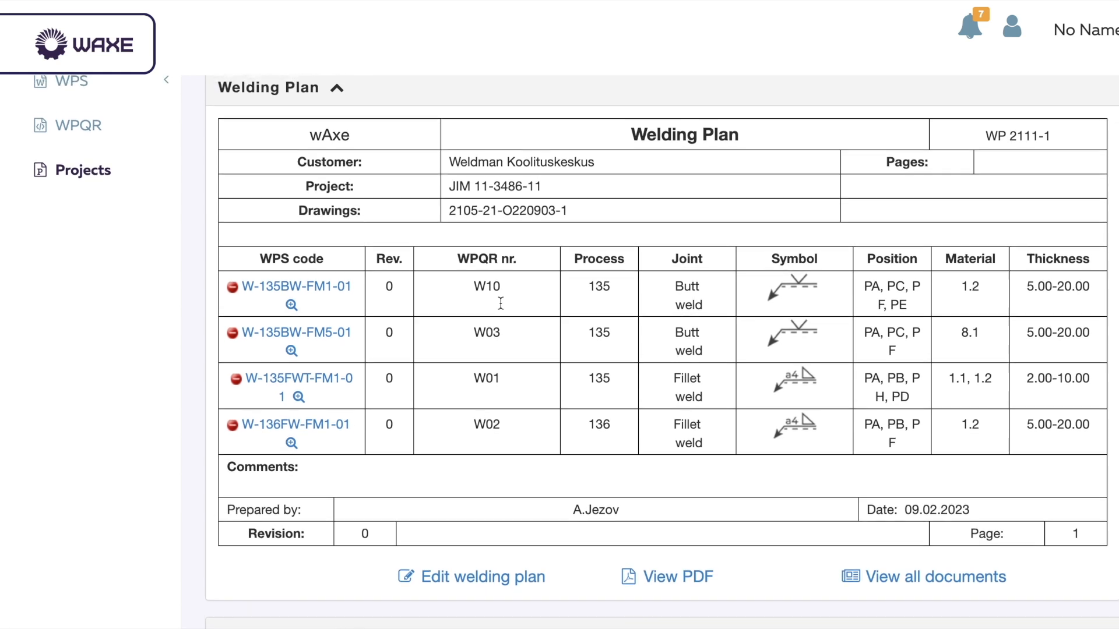
Look through the project's Weld & NDT Log, close it and open the Full Package document selection.
scroll(344, 175, "up", 2)
left_click(344, 182)
left_click(366, 239)
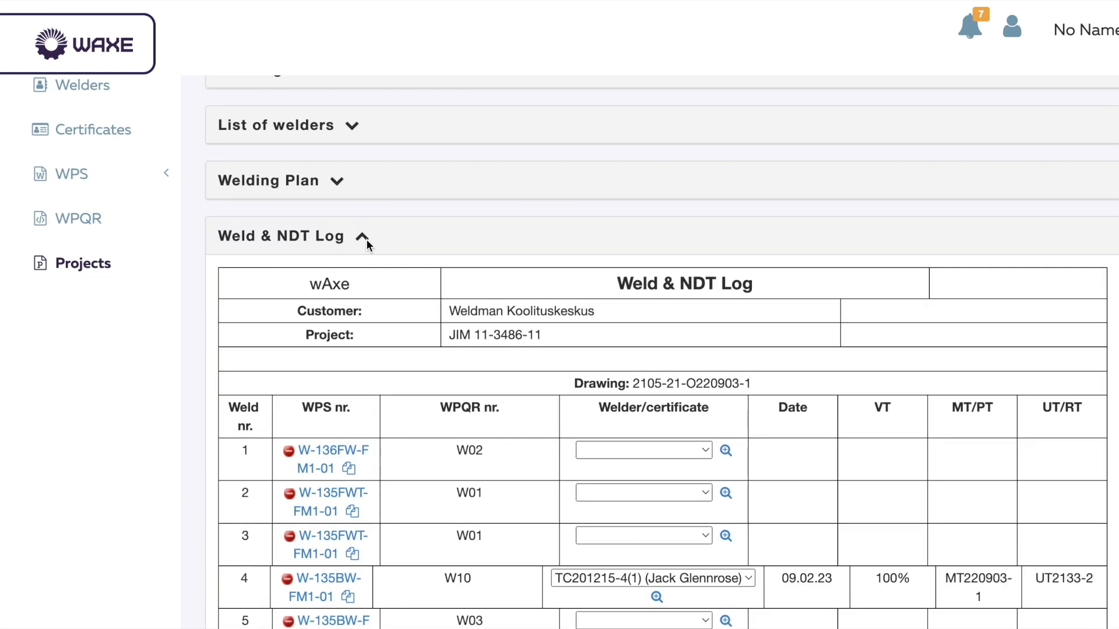
scroll(366, 239, "down", 5)
scroll(366, 239, "up", 4)
left_click(358, 184)
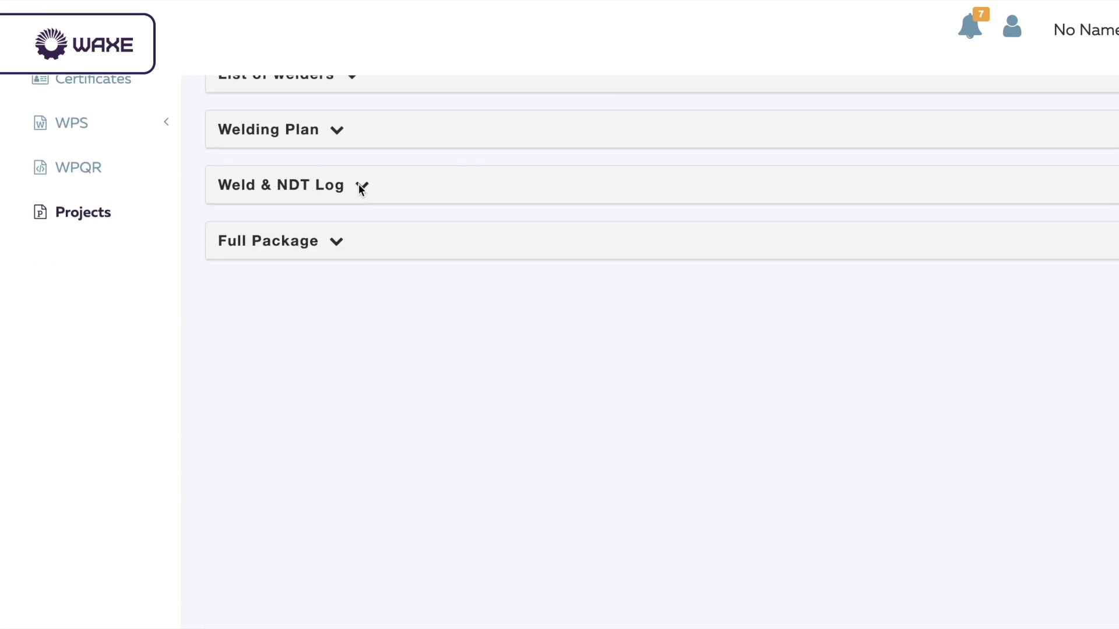
left_click(340, 228)
scroll(416, 299, "down", 2)
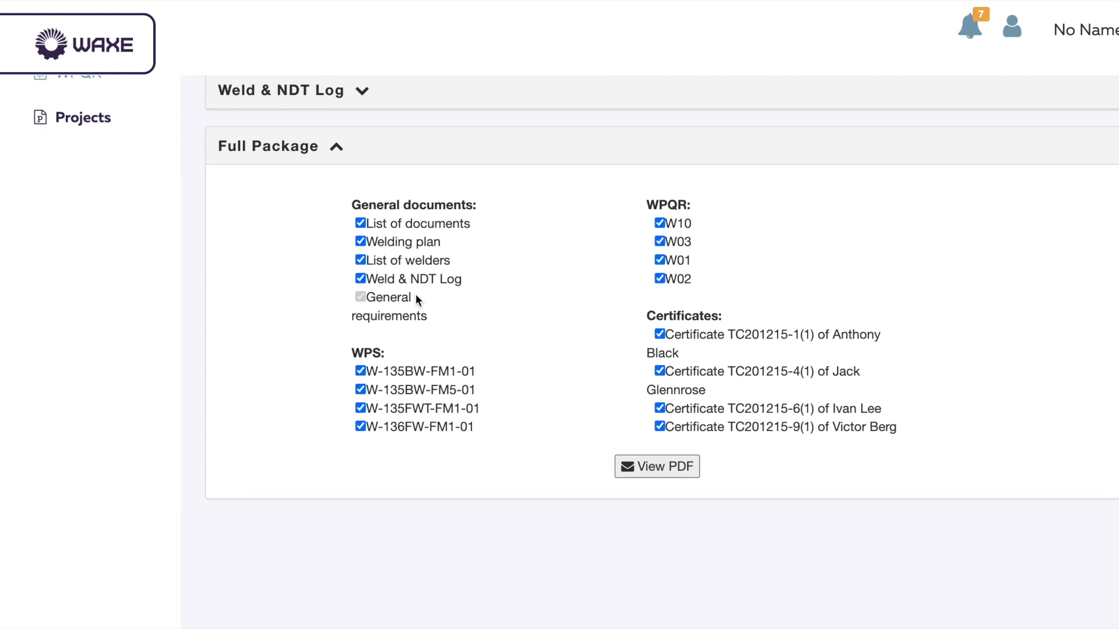
Try excluding general documents, WPQRs and welder certificates from the full package, and include them again.
left_click(360, 223)
left_click(361, 241)
left_click(364, 260)
left_click(360, 279)
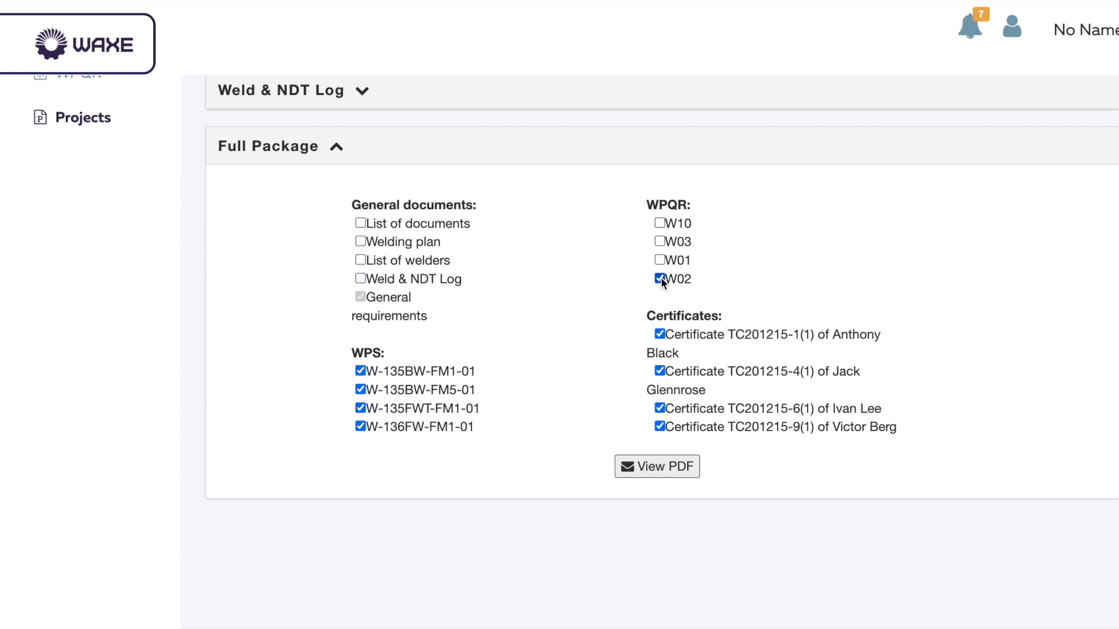
left_click(660, 408)
left_click(361, 280)
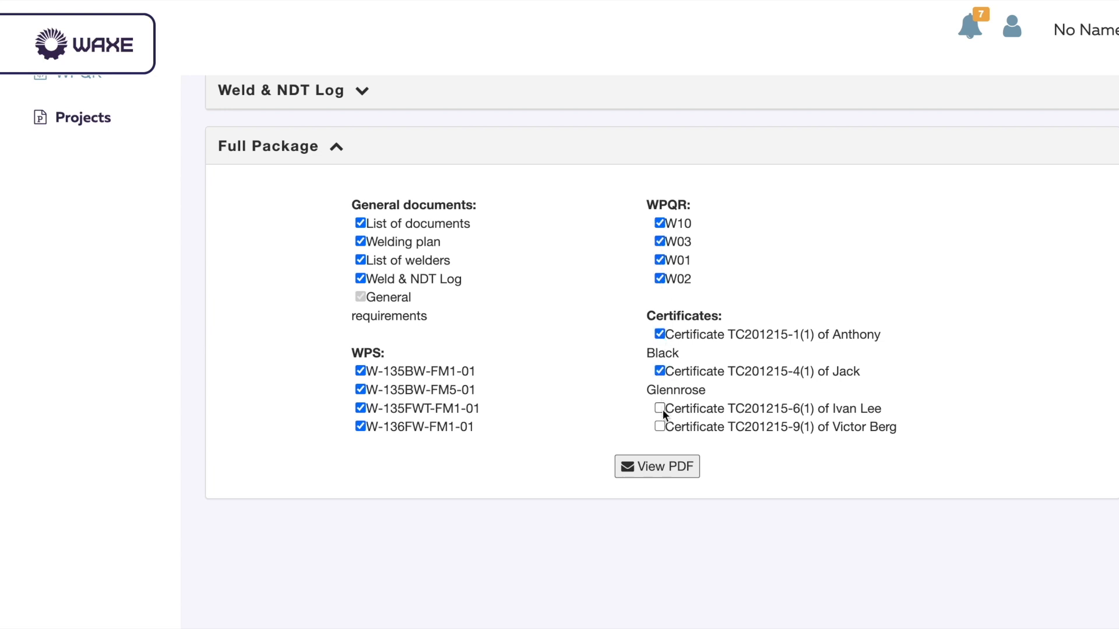
left_click(660, 428)
Generate the full package PDF with all general documents, WPSs, WPQRs and welder certificates, and look through it to the last page.
left_click(694, 466)
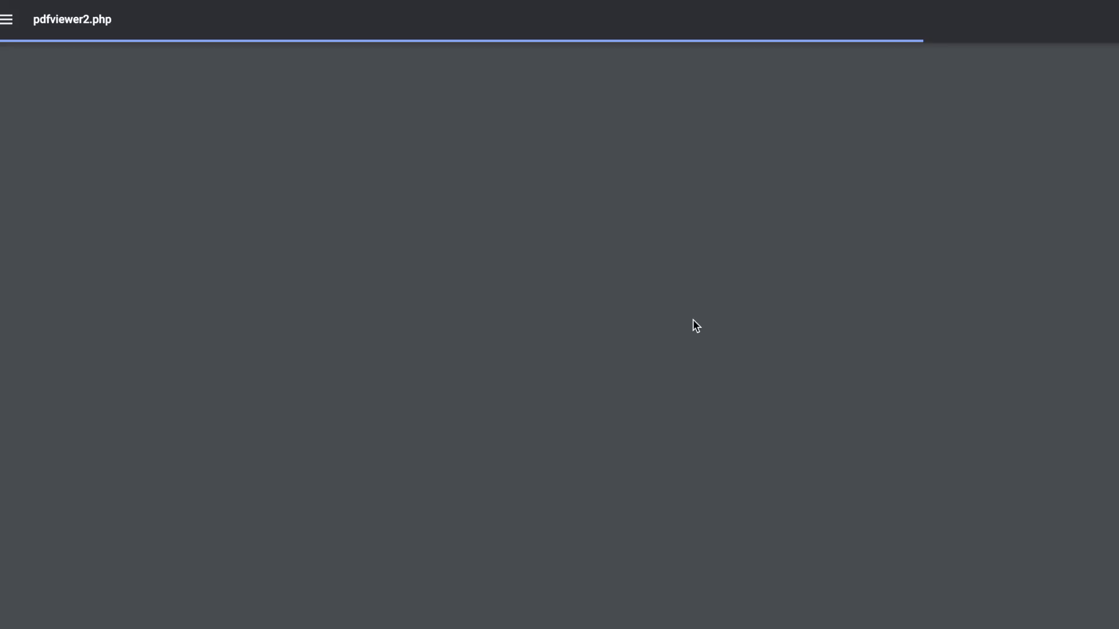
scroll(693, 320, "down", 10)
scroll(693, 319, "down", 20)
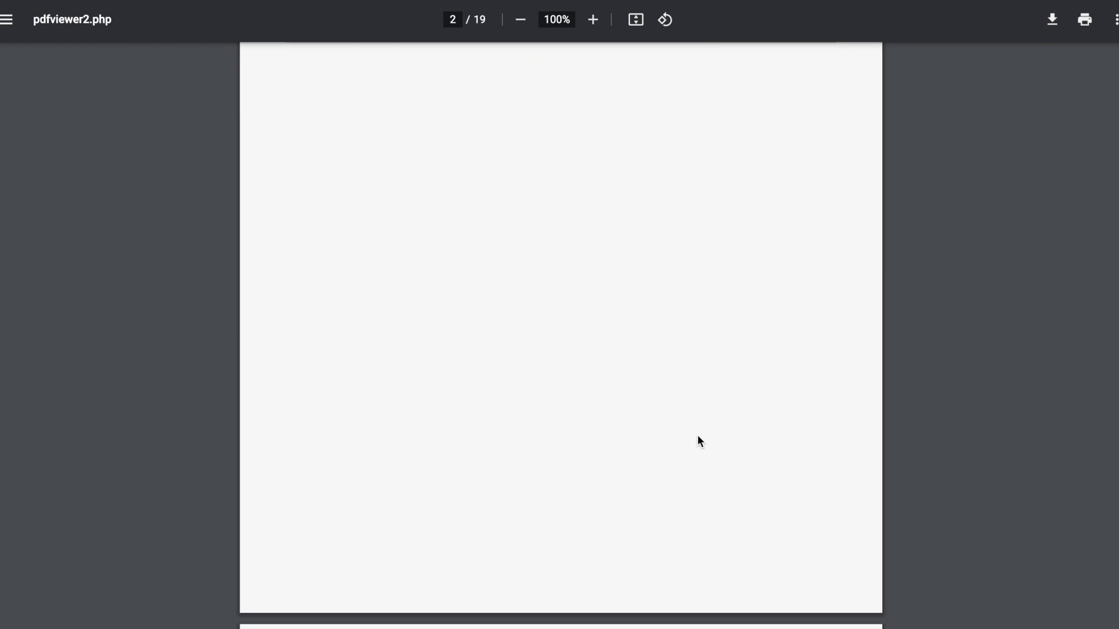
scroll(777, 364, "down", 20)
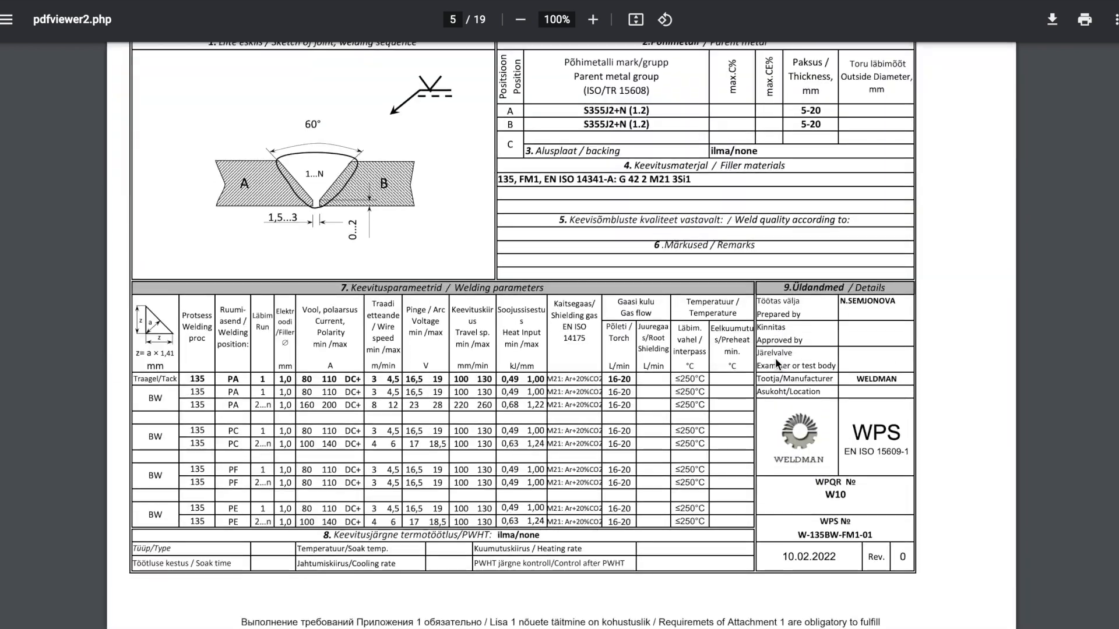
scroll(785, 433, "down", 20)
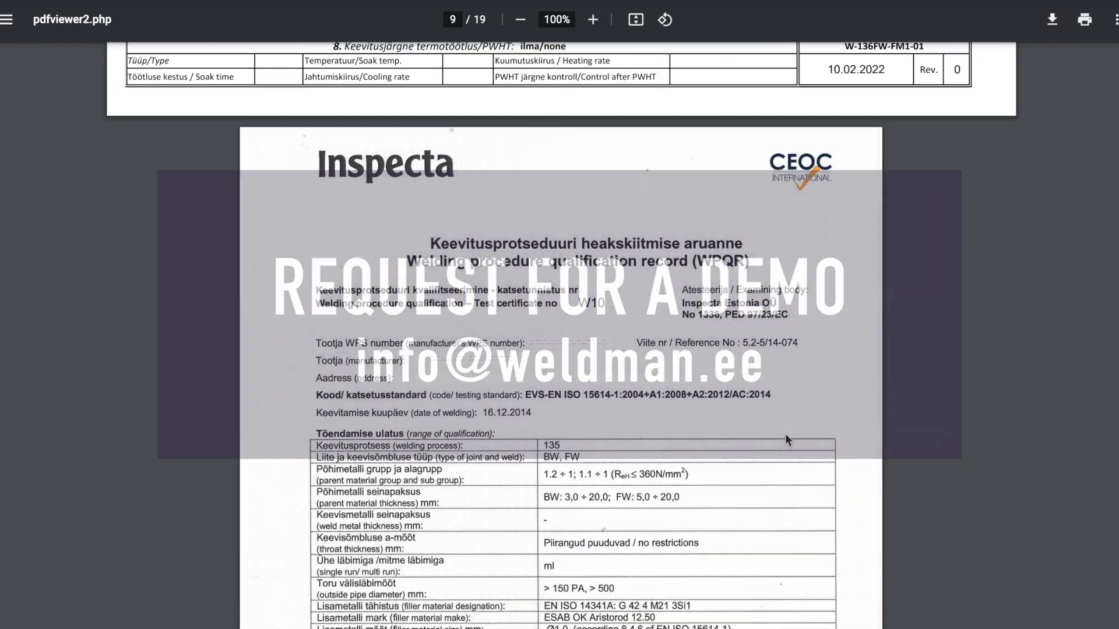
scroll(786, 438, "down", 20)
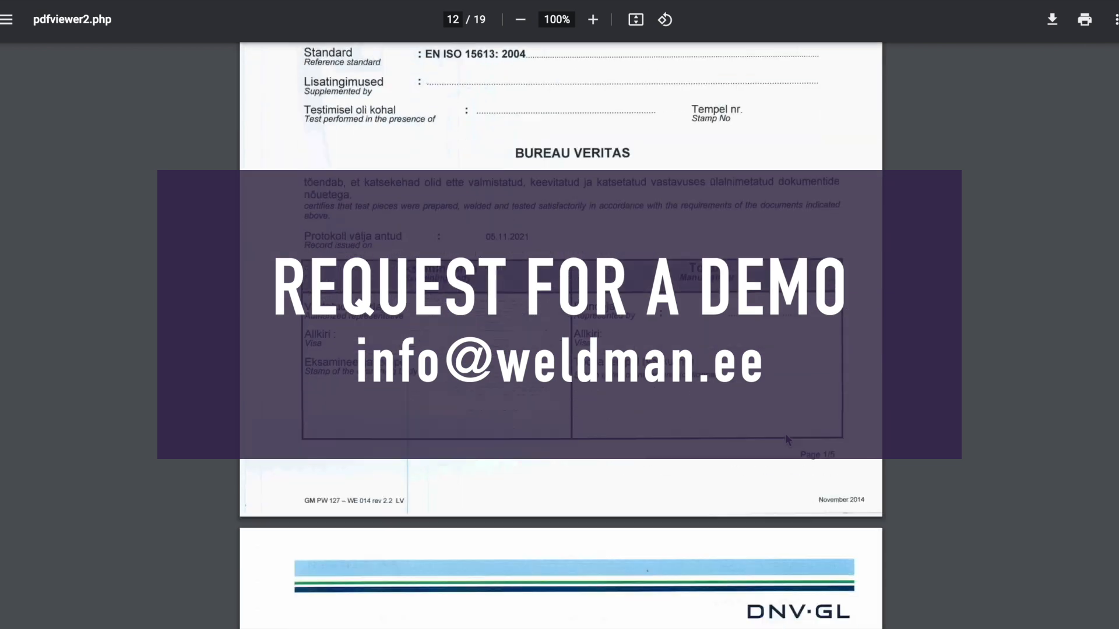
scroll(786, 438, "down", 20)
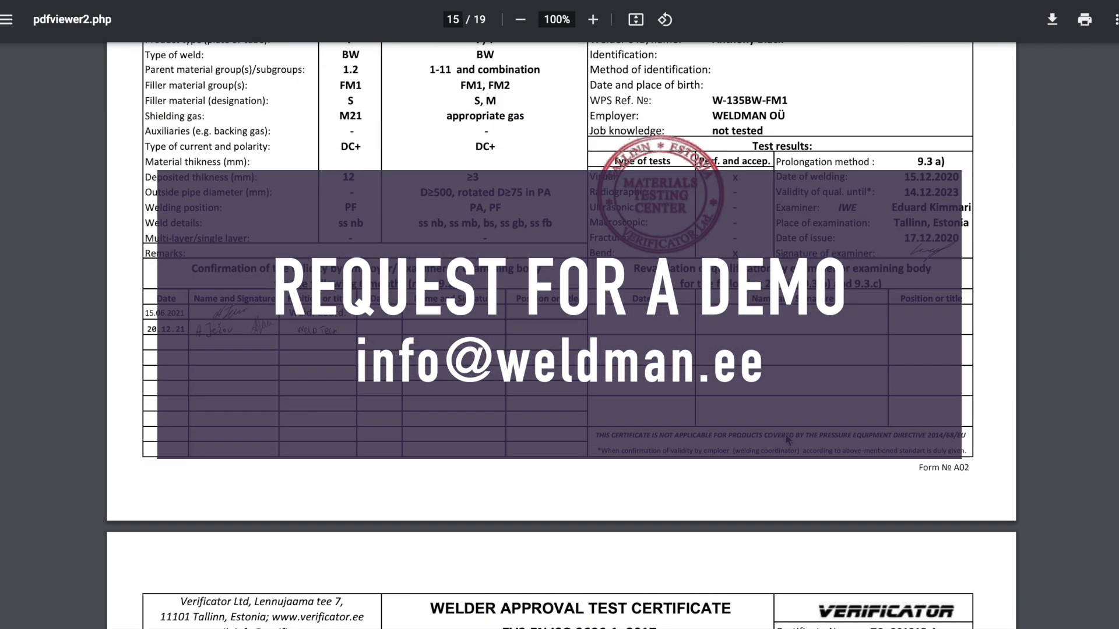
scroll(785, 433, "down", 9)
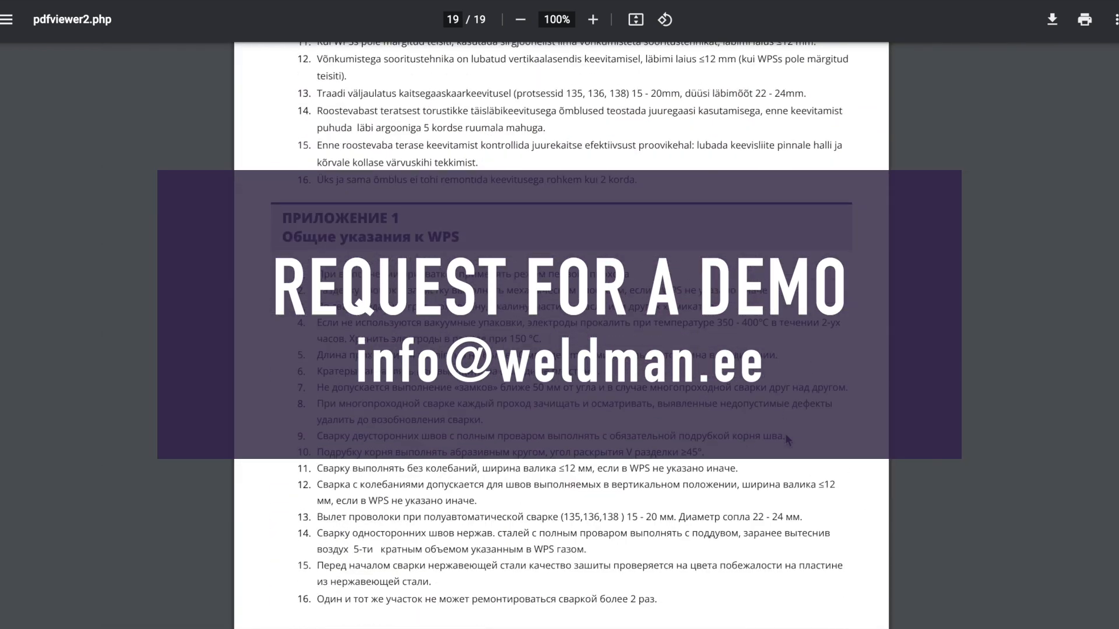